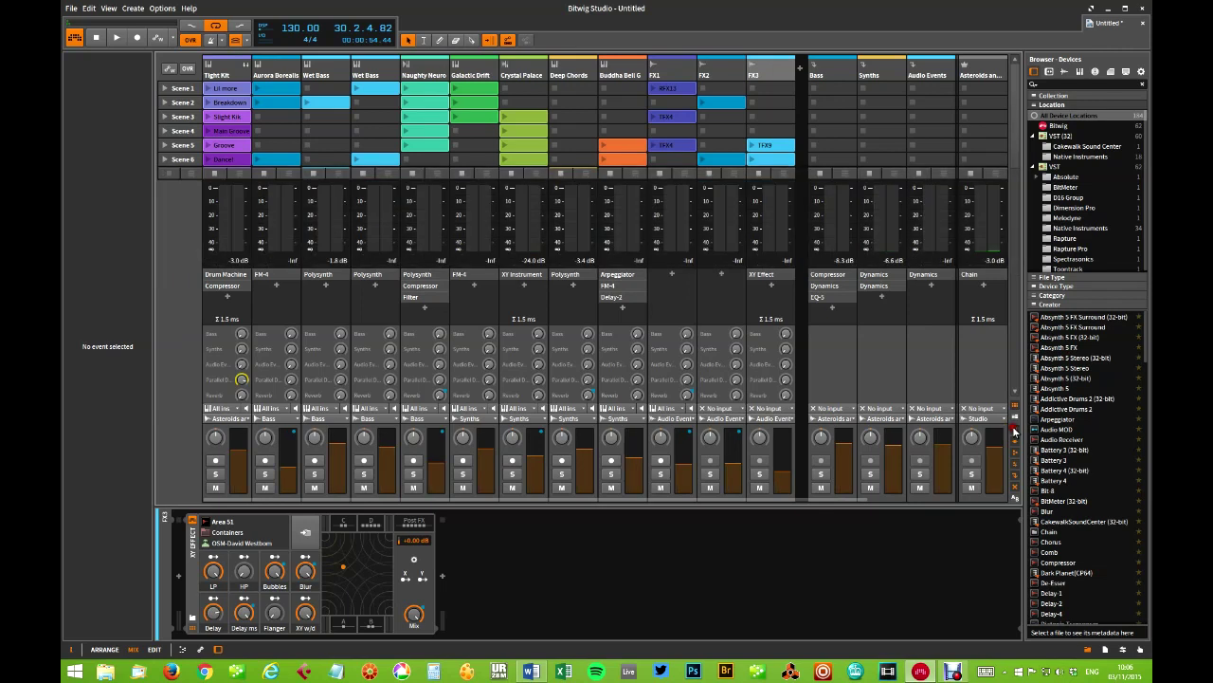
- Hide the clip launcher in the mixer to enlarge the level meters and start playback
left_click(1016, 407)
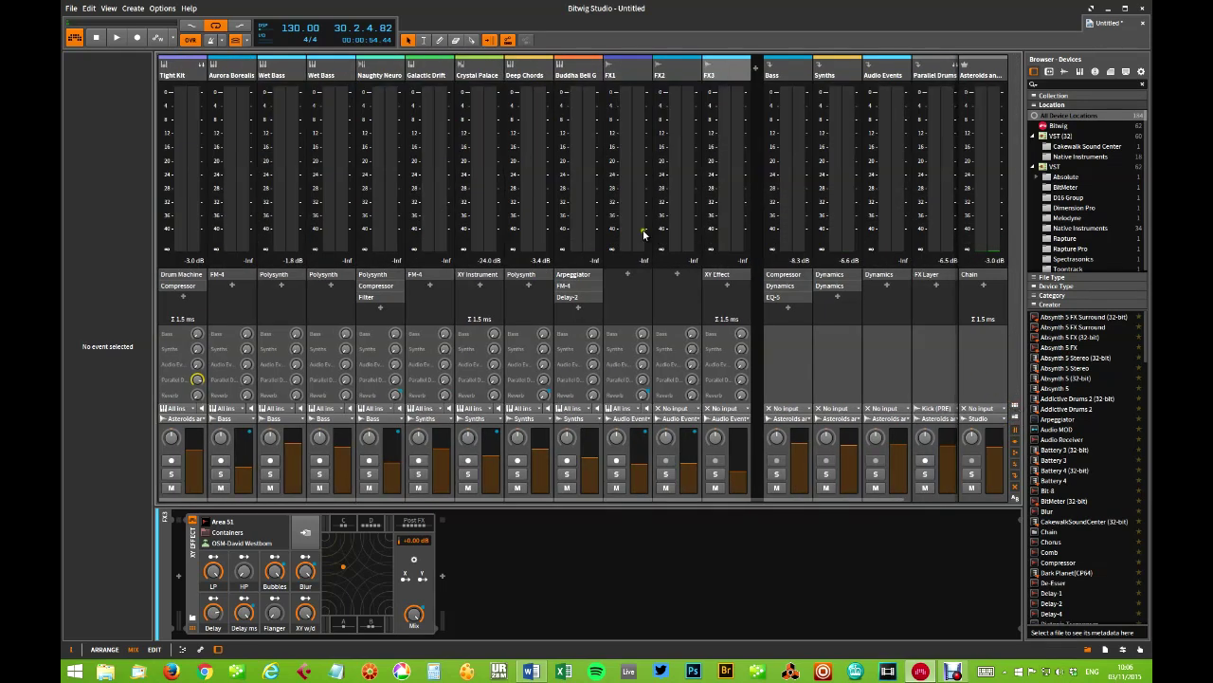
left_click(118, 38)
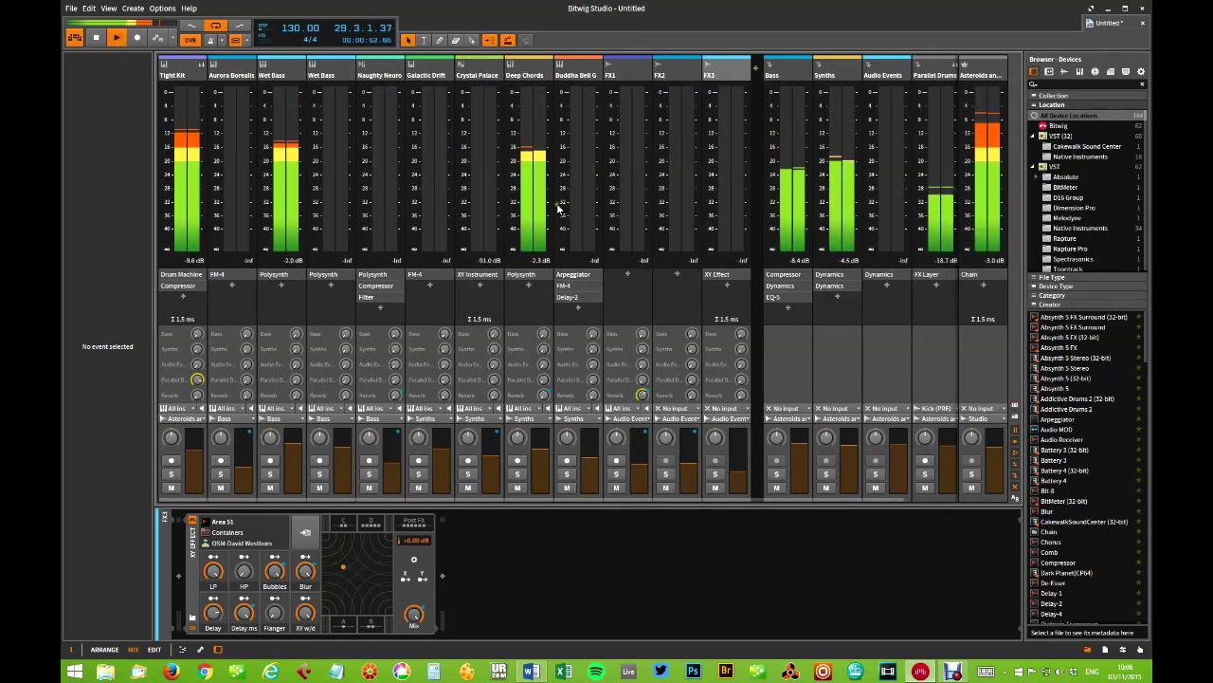
mouse_move(443, 327)
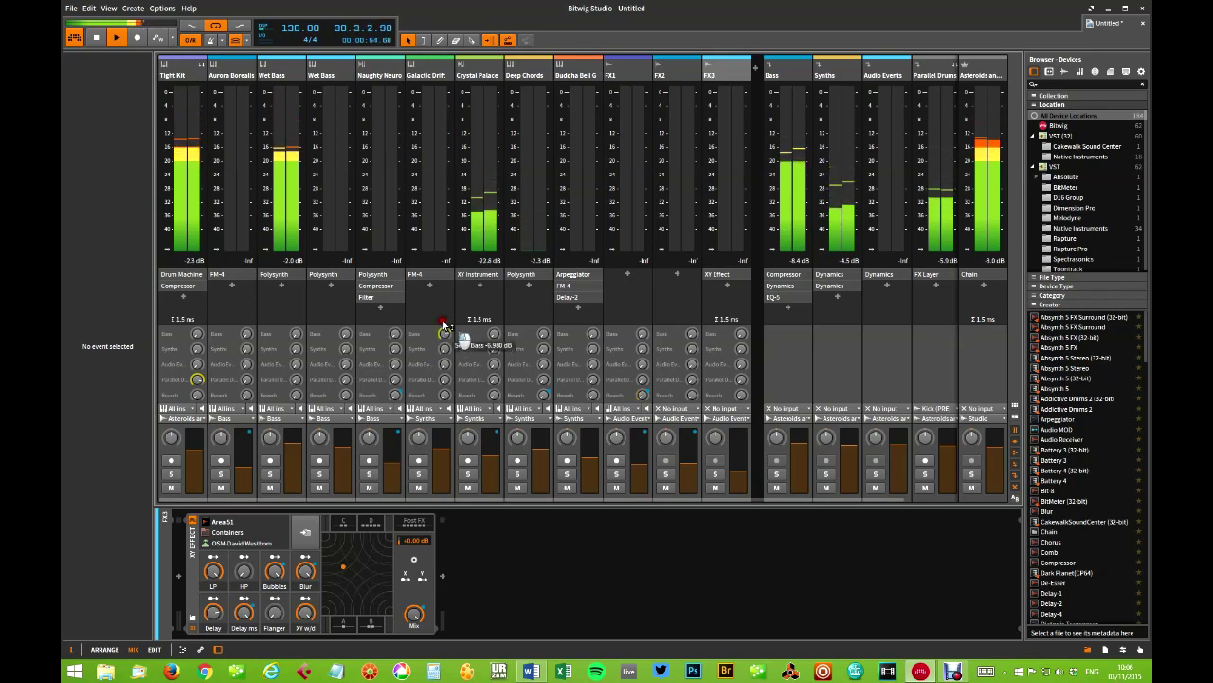
- Show the parameters of the Naughty Neuro Polysynth, then display the Crystal Palace XY Instrument device
left_click(382, 276)
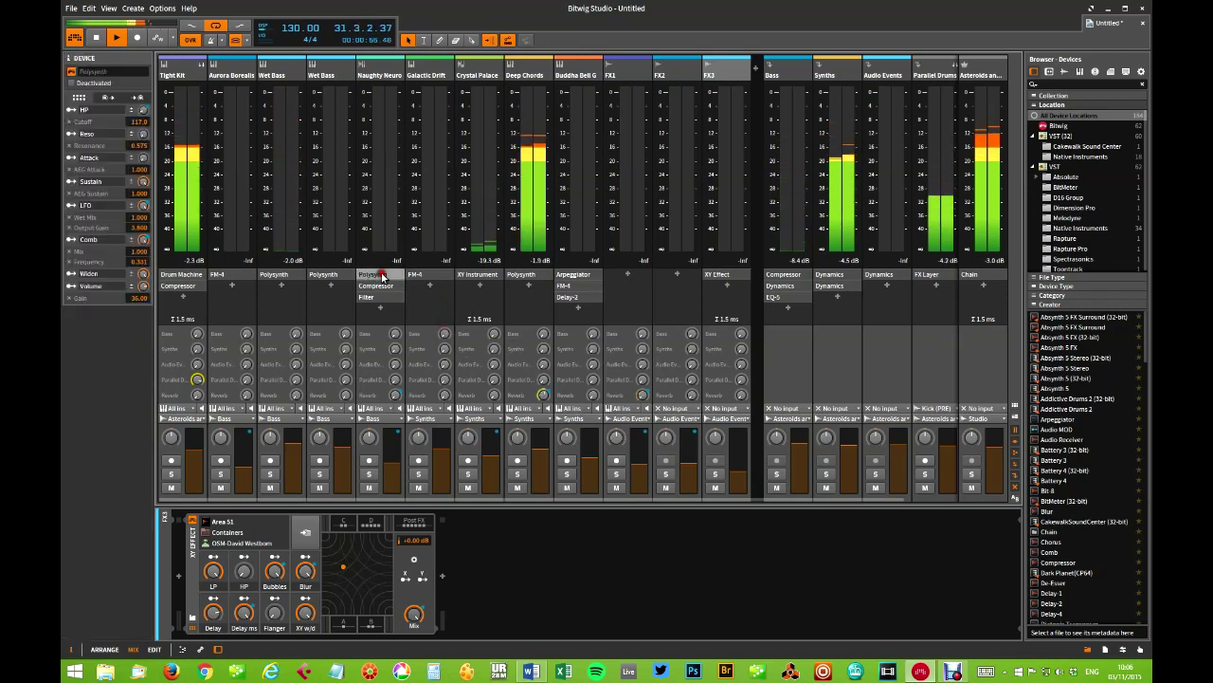
left_click(478, 276)
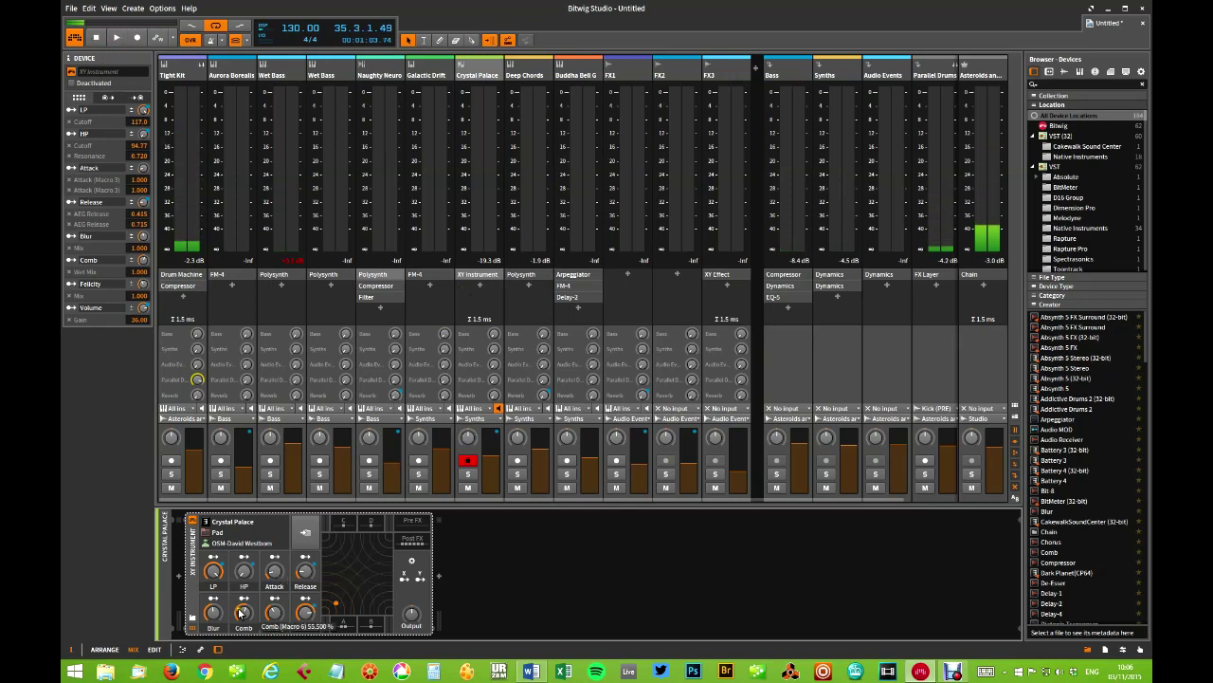
- Switch to the arrangement, open the Deep Chords clip near bar 25 in the note editor and enlarge the editor
left_click(104, 649)
double_click(601, 275)
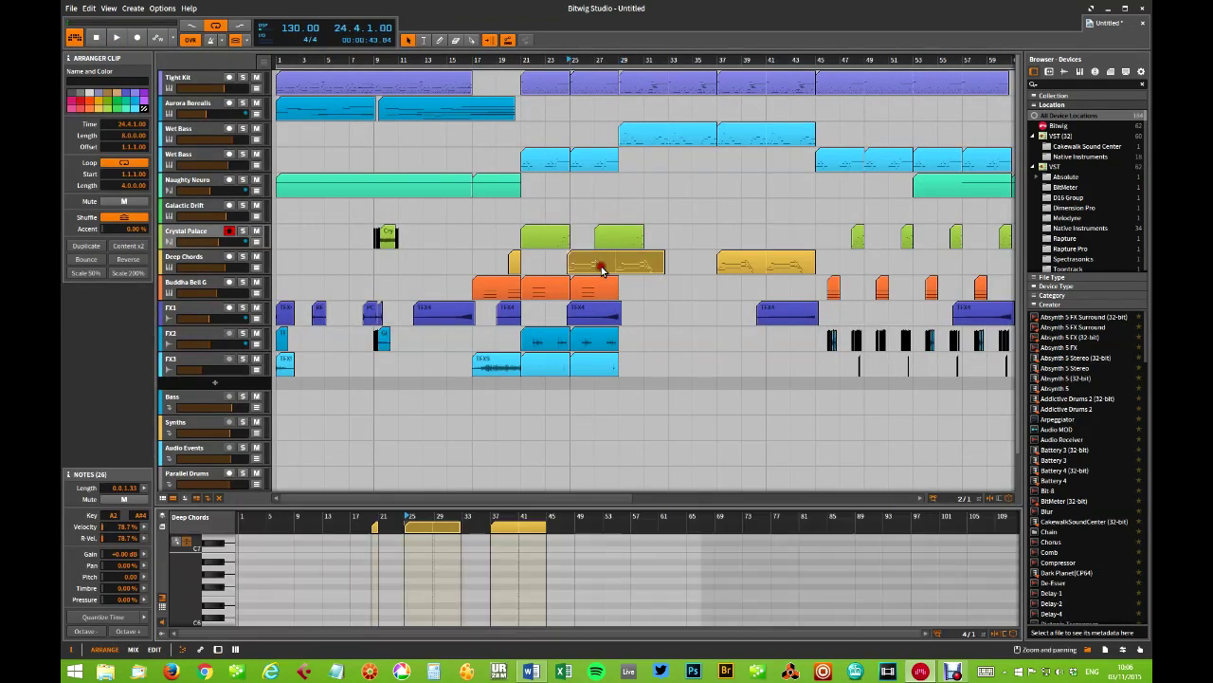
left_click_drag(581, 505, 567, 211)
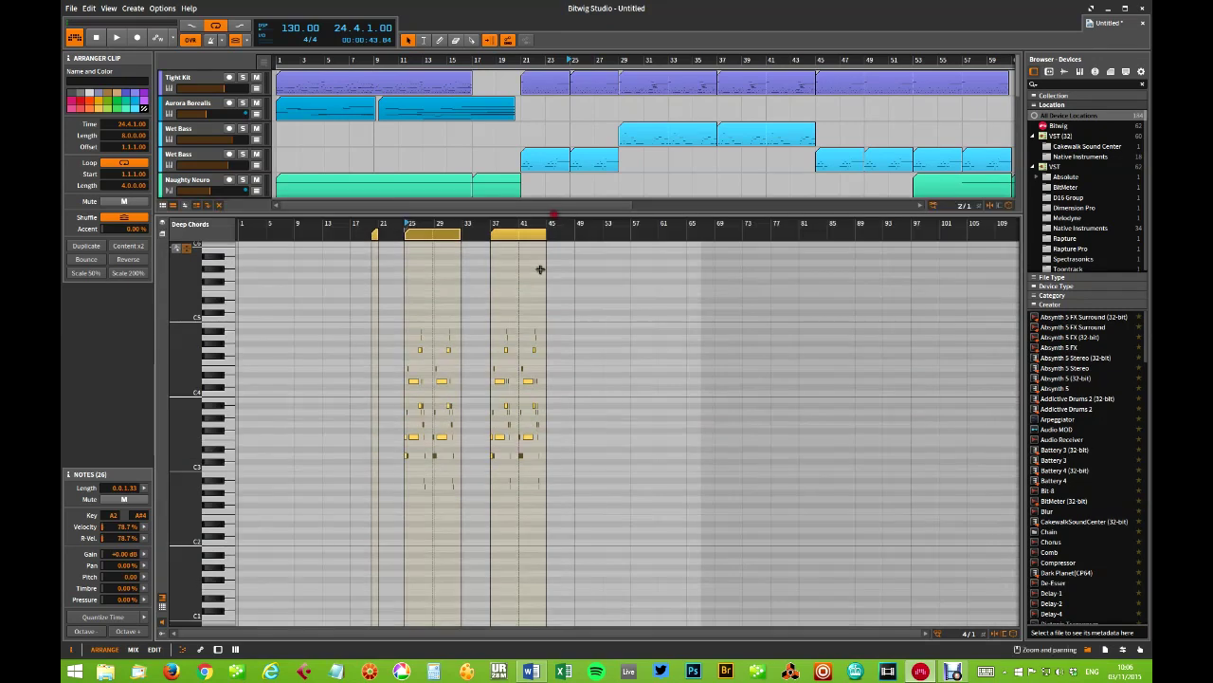
- Insert a short clip on the Deep Chords track at about bar 34 using the note editor's timeline
right_click(480, 228)
left_click(509, 269)
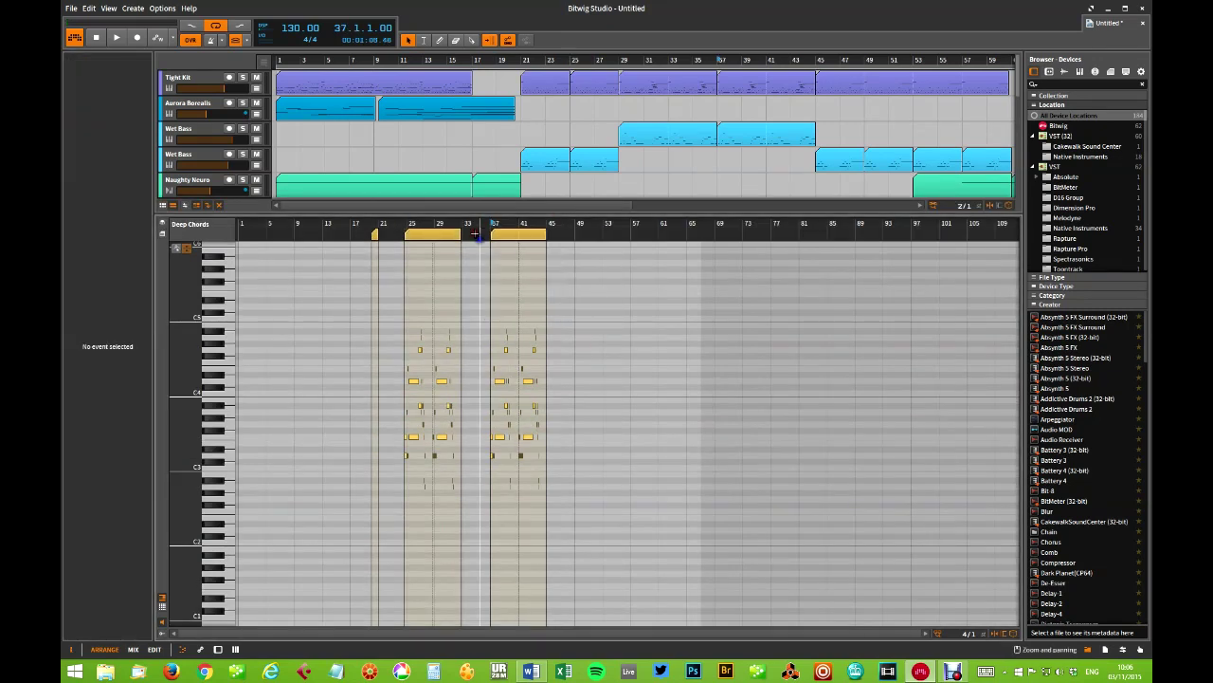
left_click(492, 289)
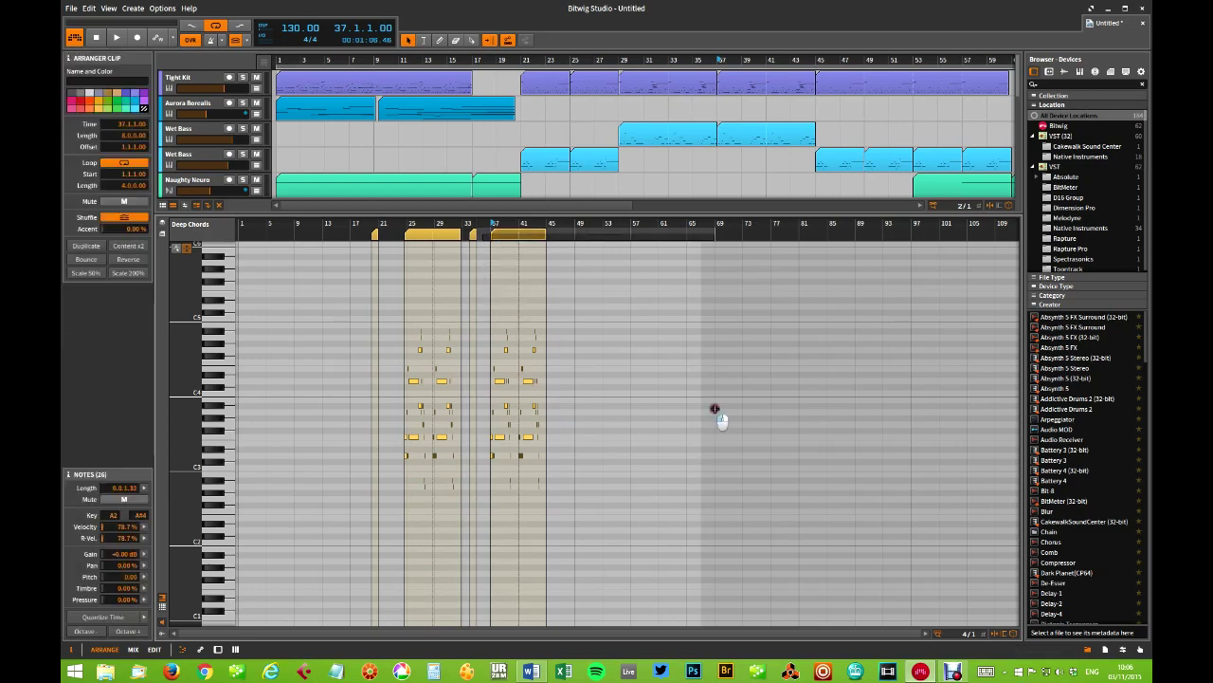
- Zoom the note editor to the selected Deep Chords clip and reduce its height to show more arranger tracks
key("z")
left_click_drag(650, 211, 658, 401)
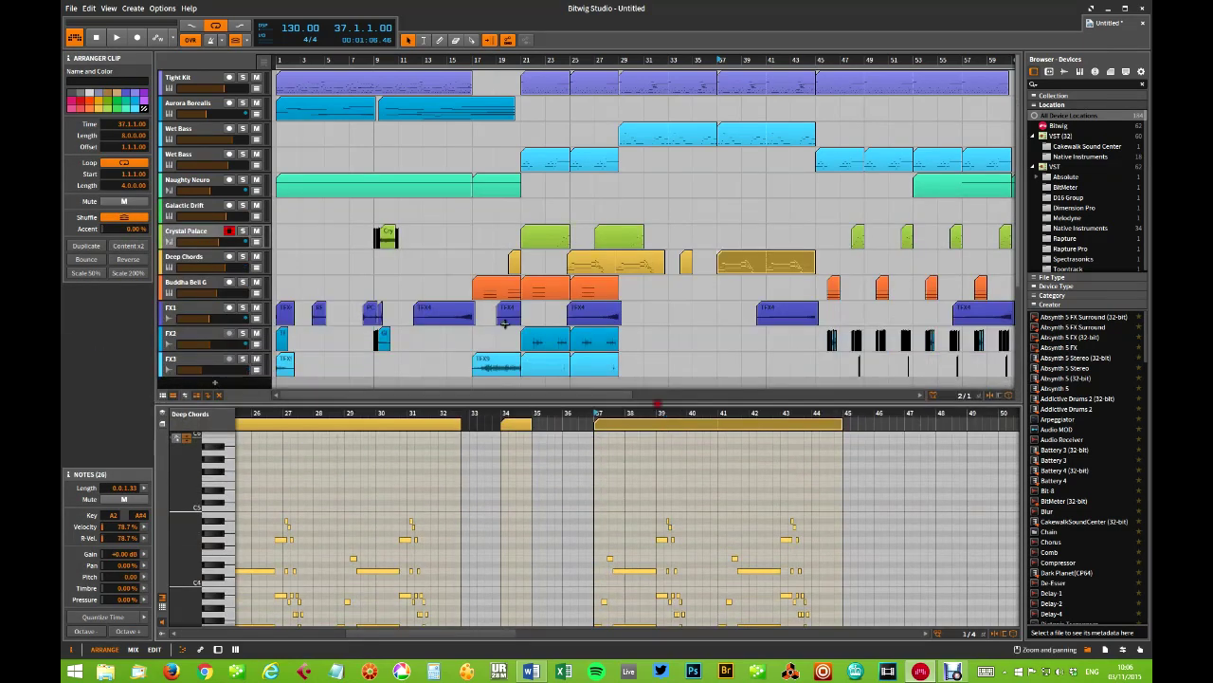
left_click(467, 321)
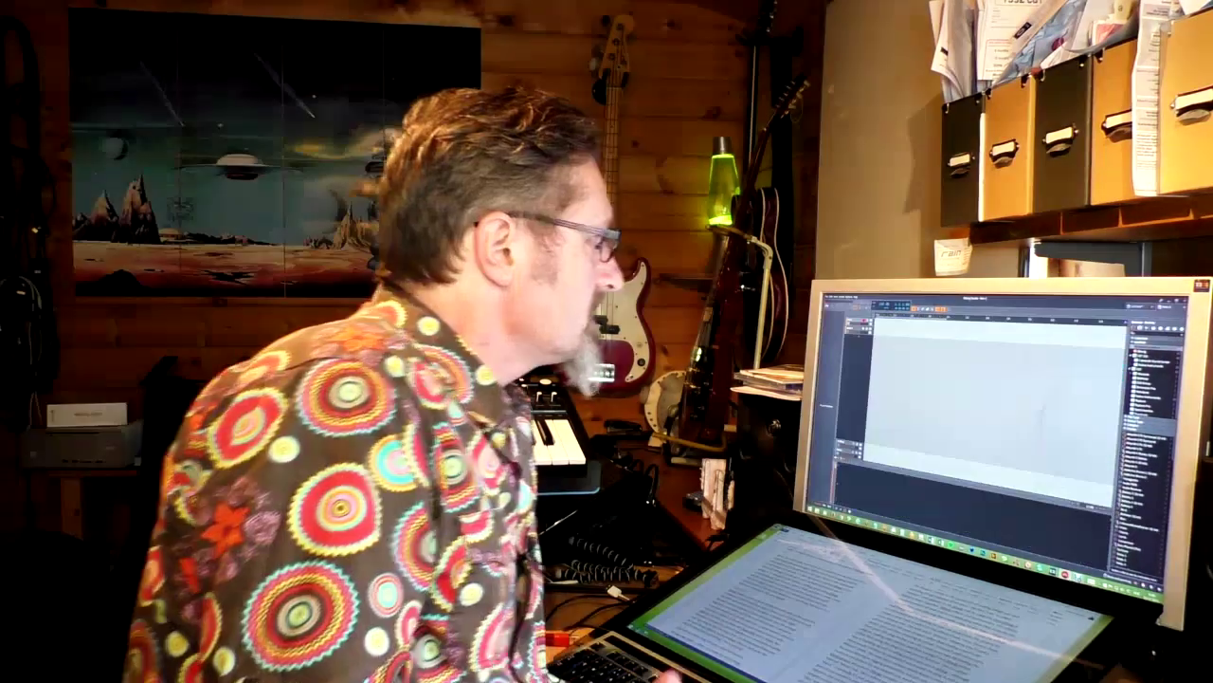
- Filter the device browser to instruments, add Massive on a new track and close its plug-in window
left_click_drag(1126, 380, 1096, 379)
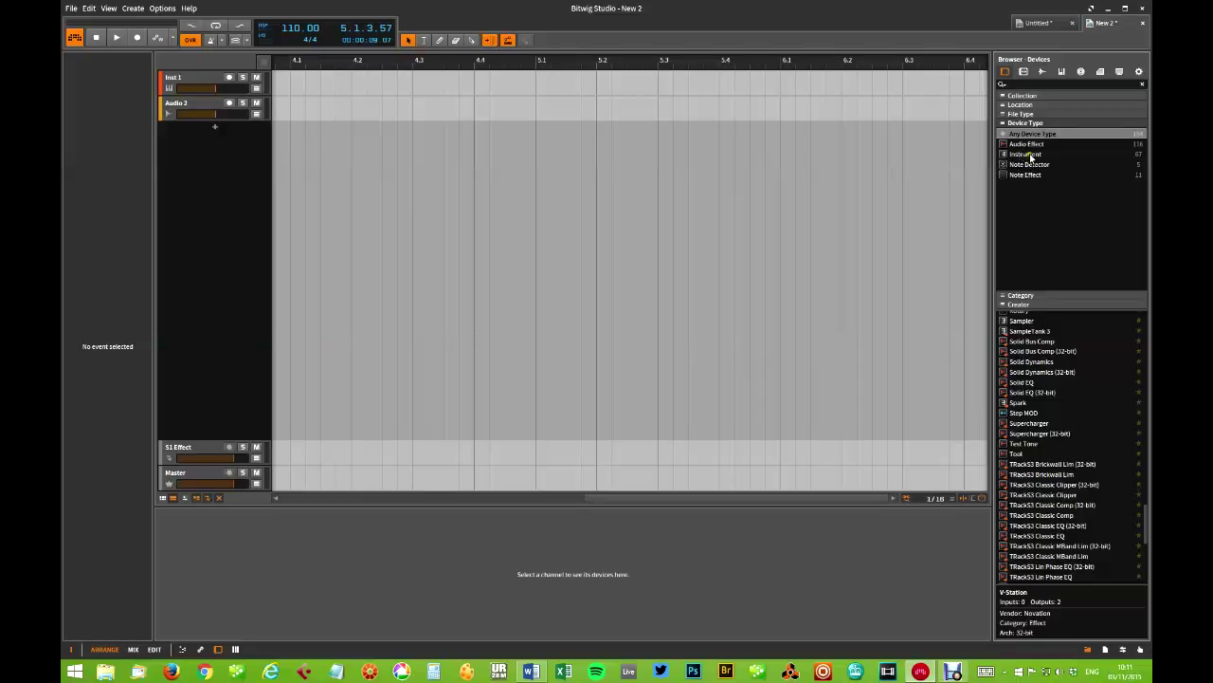
left_click(1031, 157)
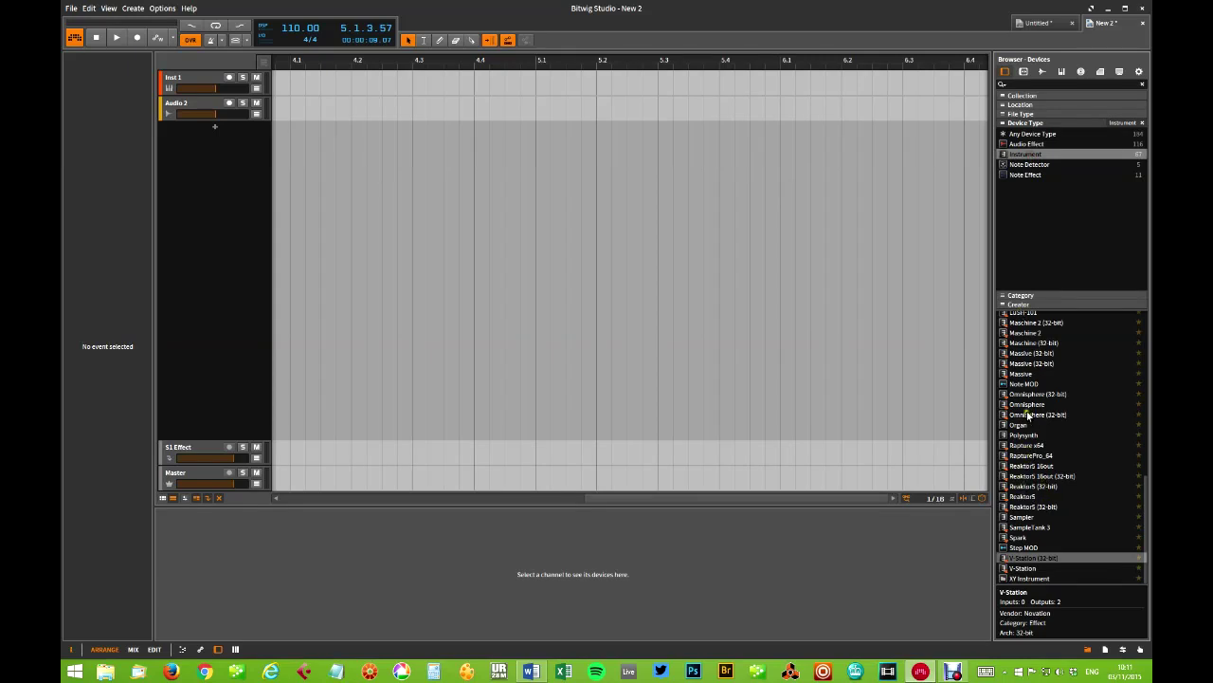
left_click_drag(1021, 372, 355, 180)
left_click_drag(300, 137, 301, 141)
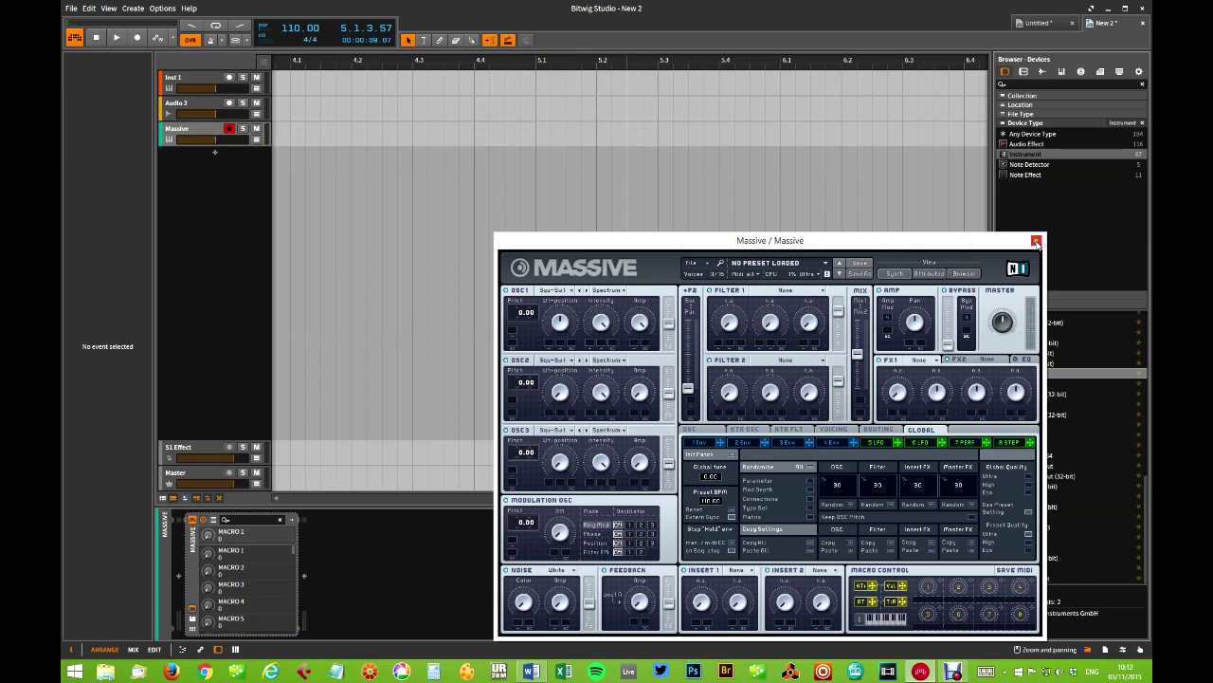
left_click(1037, 242)
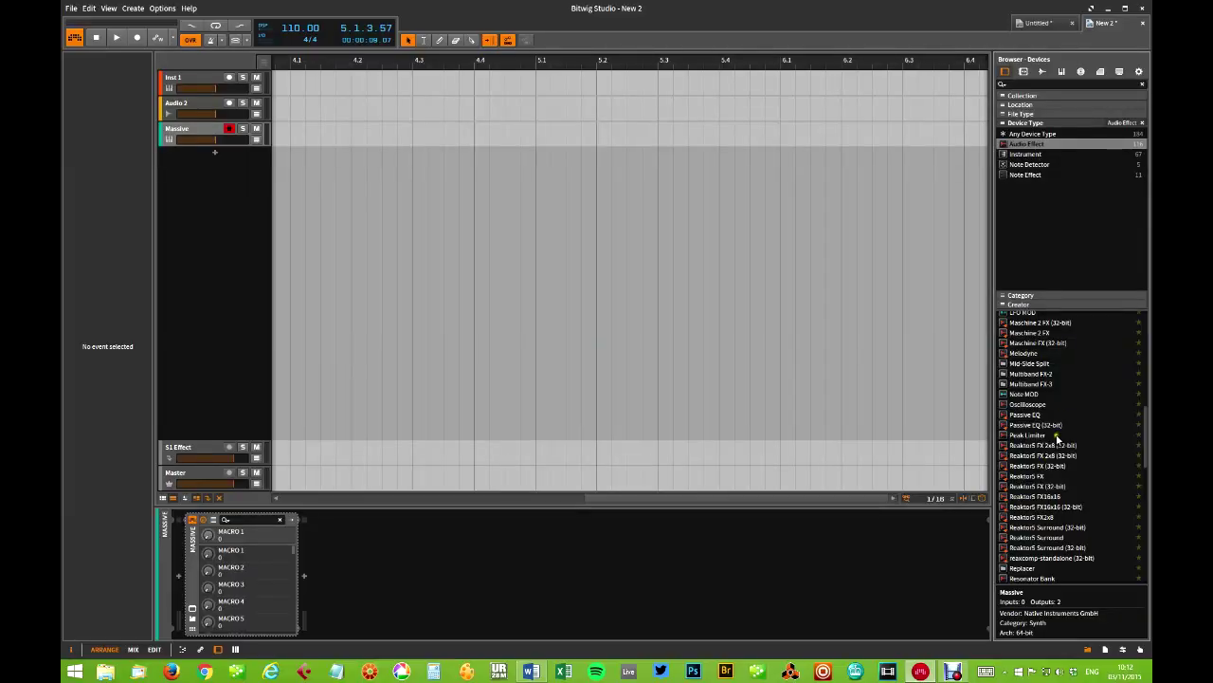
- Insert the Passive EQ audio effect after Massive and set its HM1 Gain to 4.50
left_click(1013, 417)
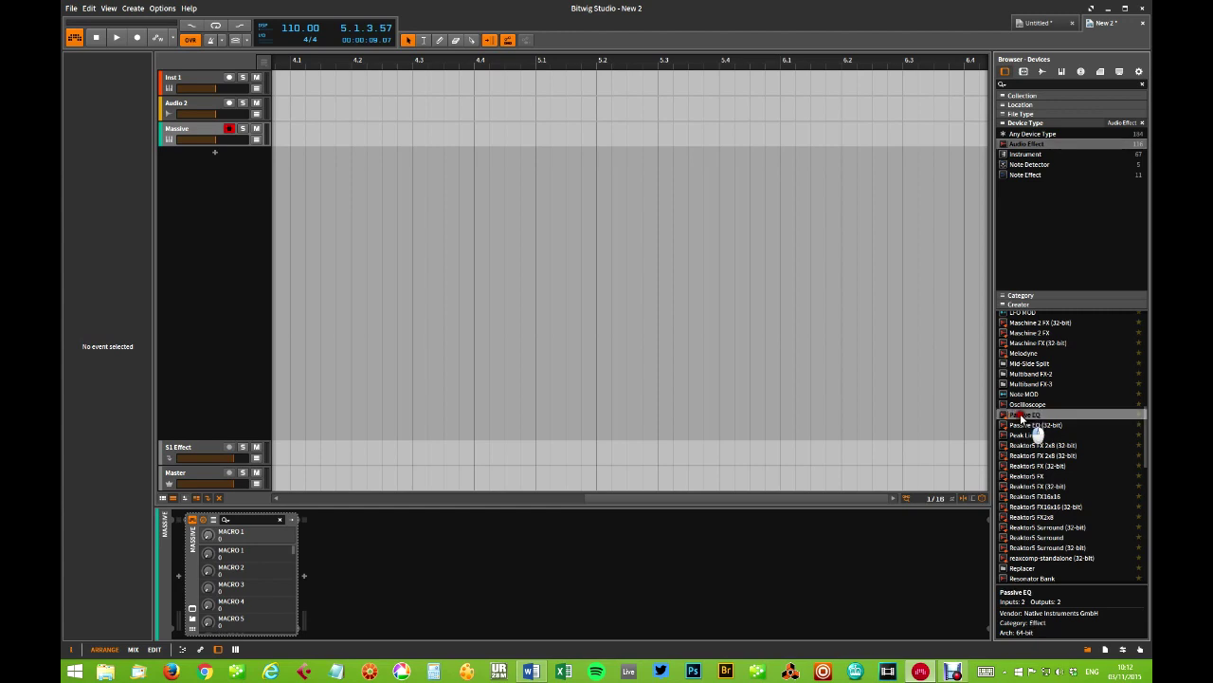
left_click_drag(406, 491, 273, 157)
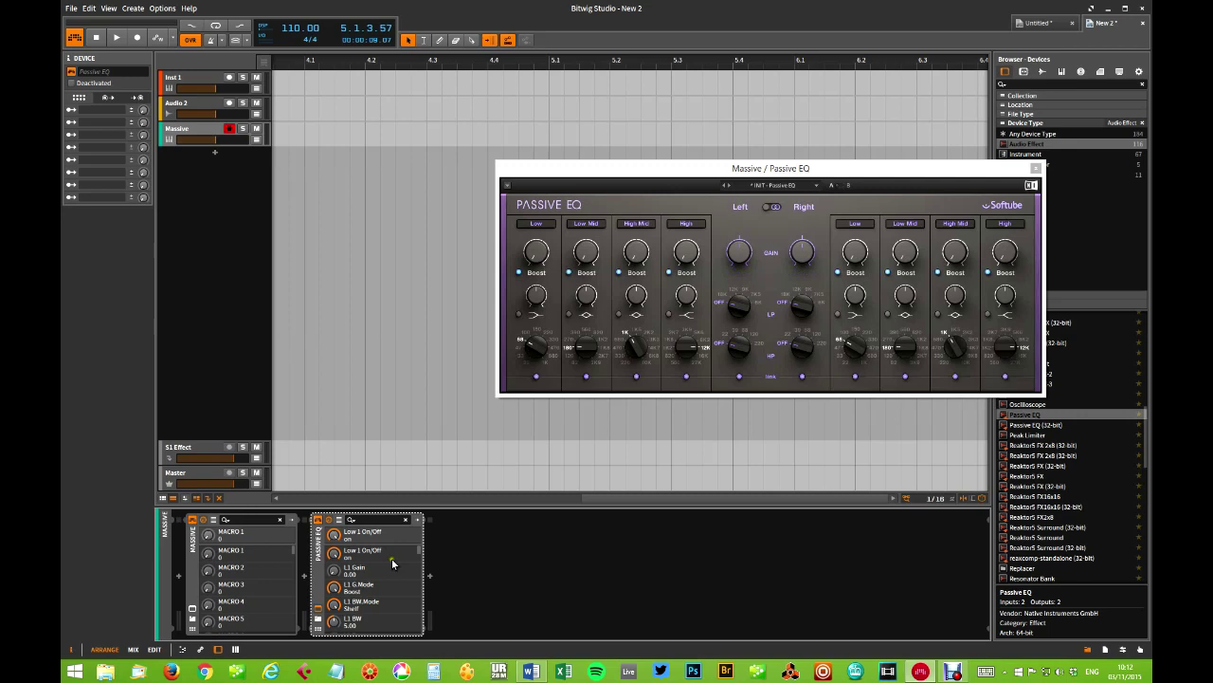
left_click(687, 258)
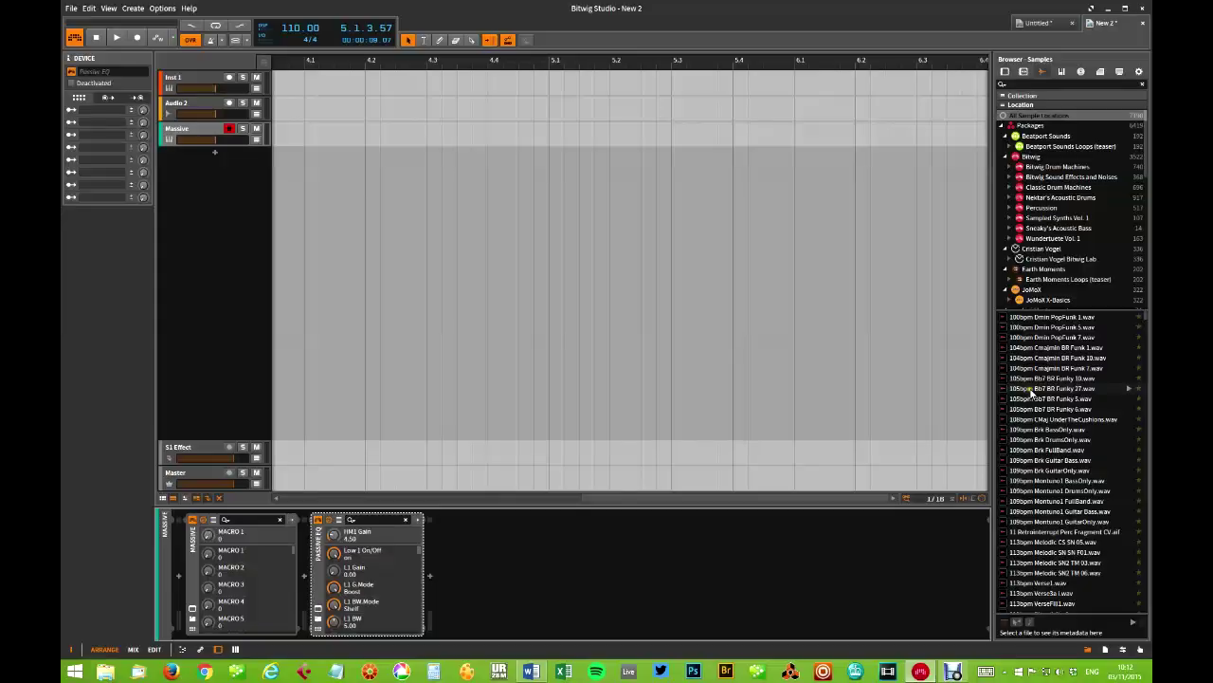
- Place the samples 70bpm Stir SN2 FT 01, 80bpm Amin DuckButter and 80bpm ToyChoir6 on new arranger tracks around bar 4
scroll(1037, 406, "down", 5)
left_click_drag(1041, 420, 301, 173)
left_click_drag(1050, 491, 510, 285)
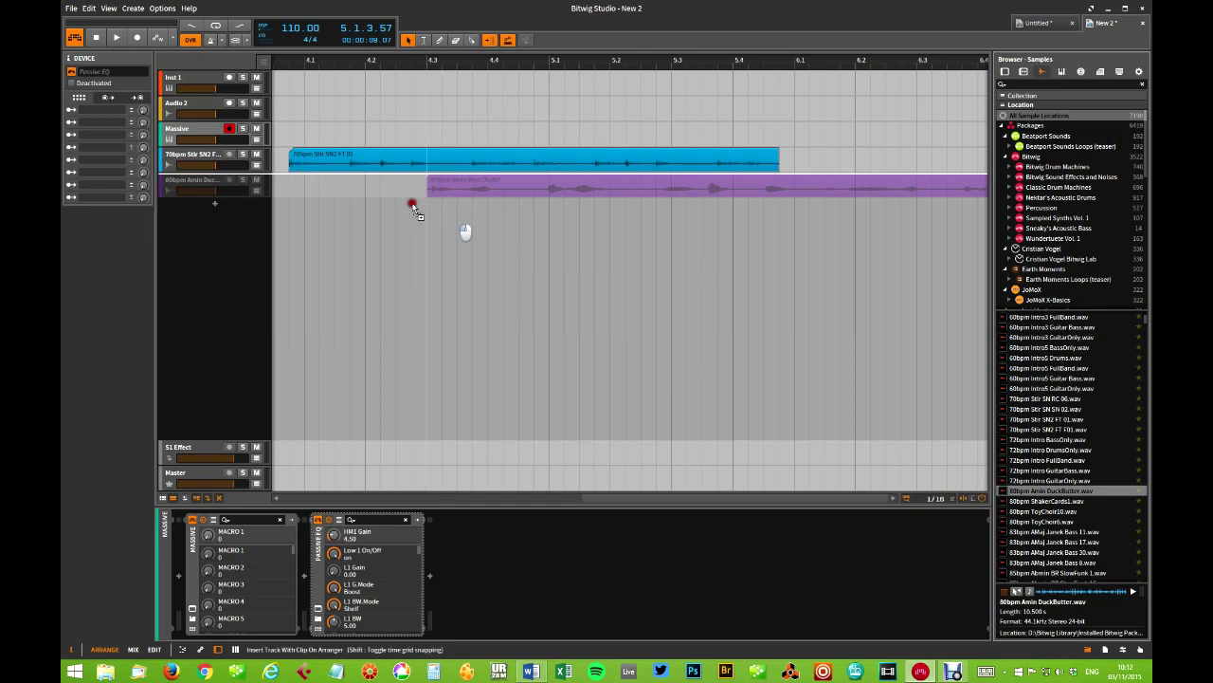
left_click_drag(412, 207, 350, 202)
left_click_drag(1043, 521, 377, 293)
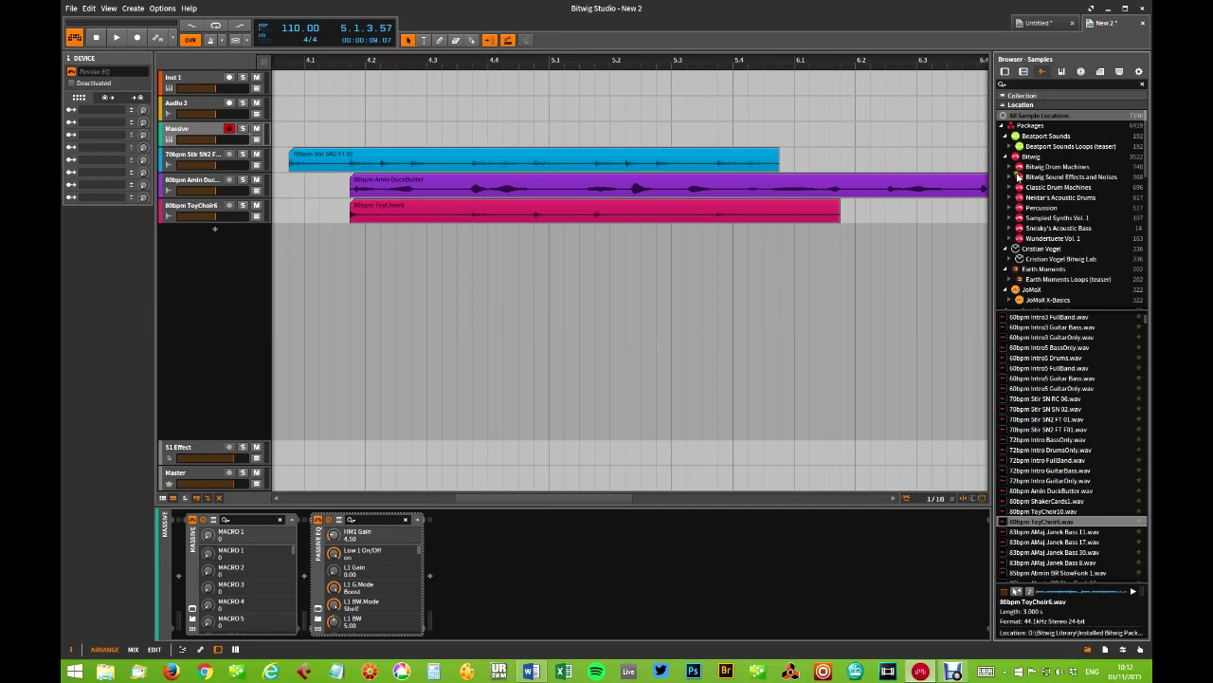
- Browse the clip library and add the Throat Synth 1 clip on a new track below 80bpm ToyChoir6
left_click(1100, 72)
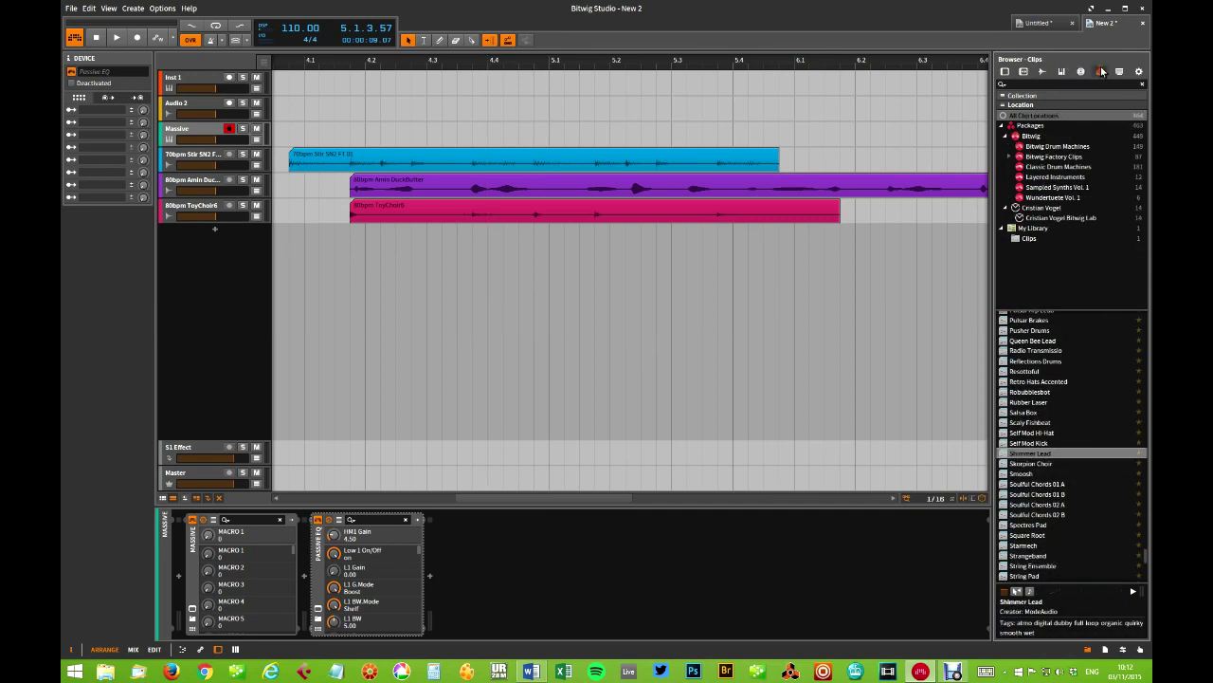
scroll(1063, 419, "down", 2)
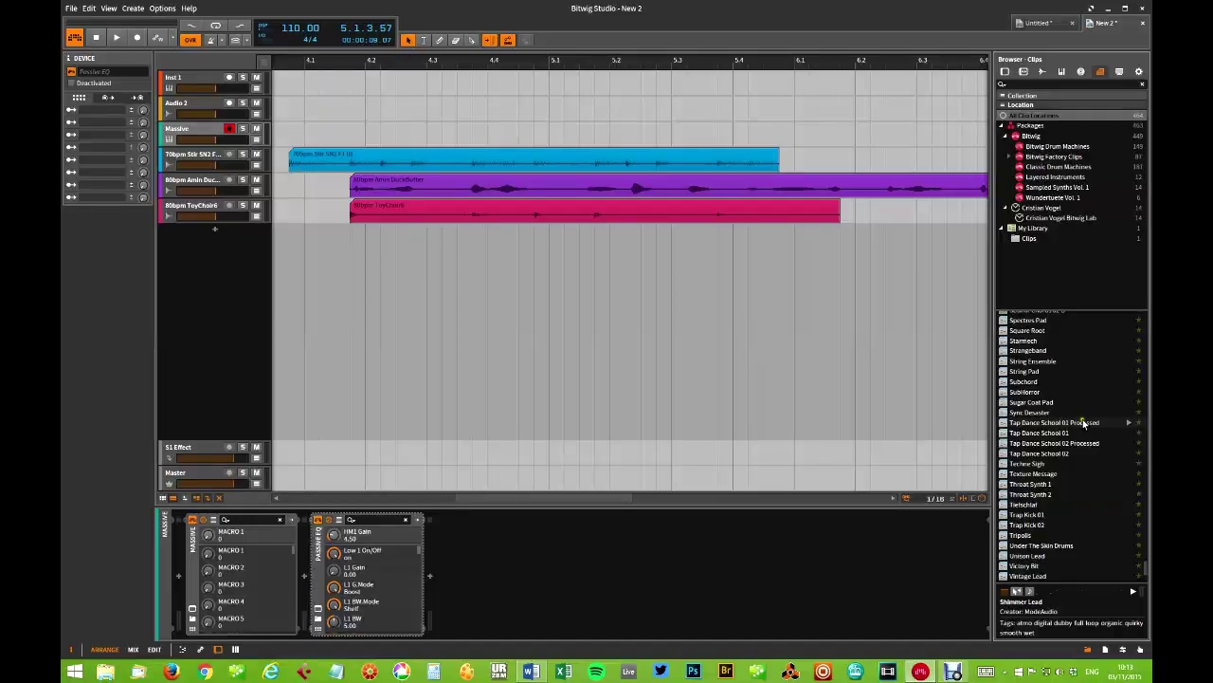
left_click_drag(1024, 490, 355, 301)
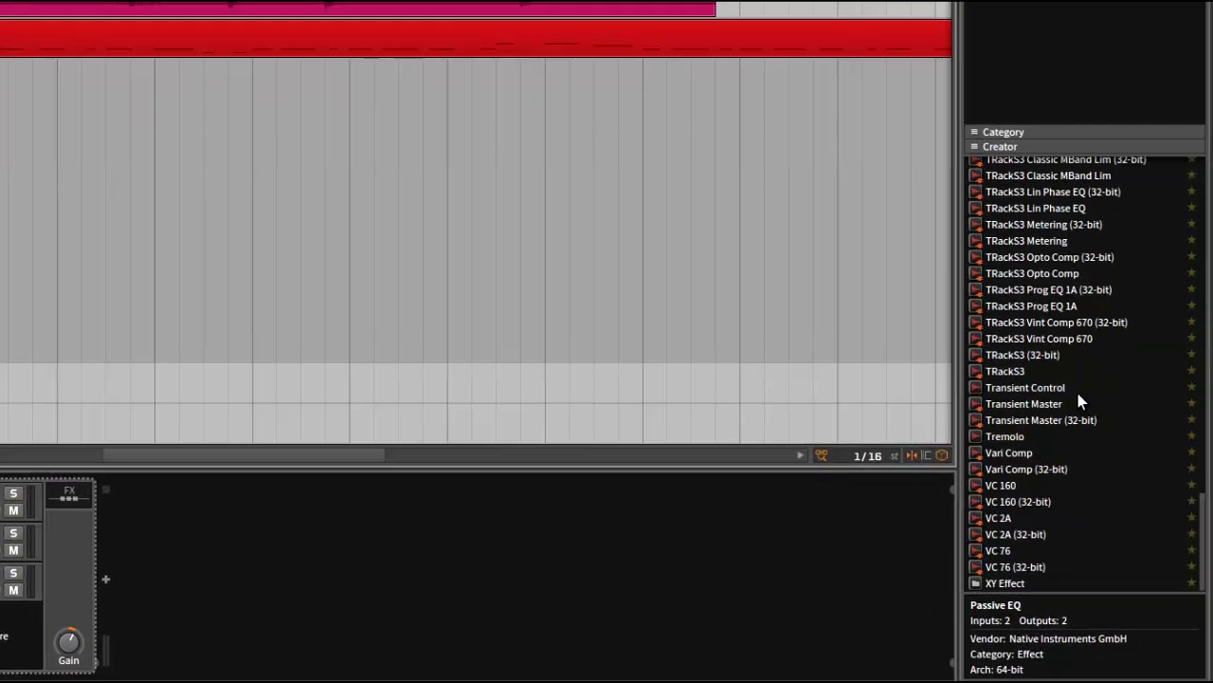
- Look through the list of audio effects in the device browser and select EQ-5
scroll(1069, 379, "up", 15)
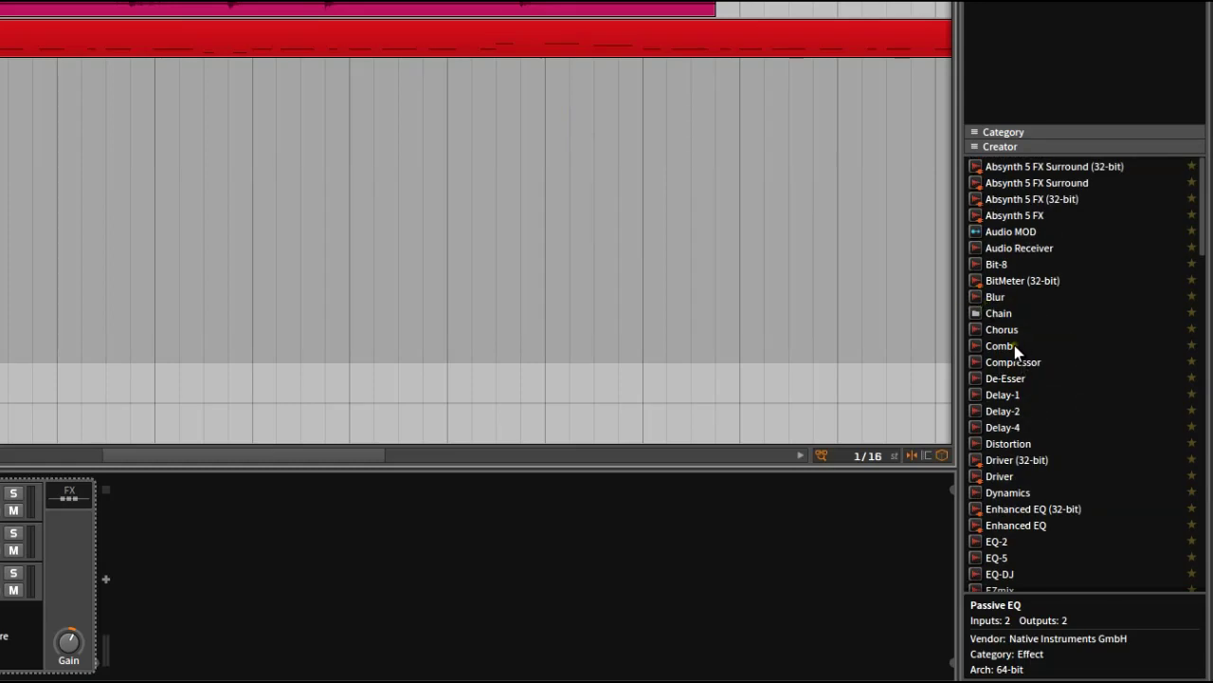
scroll(1014, 345, "down", 5)
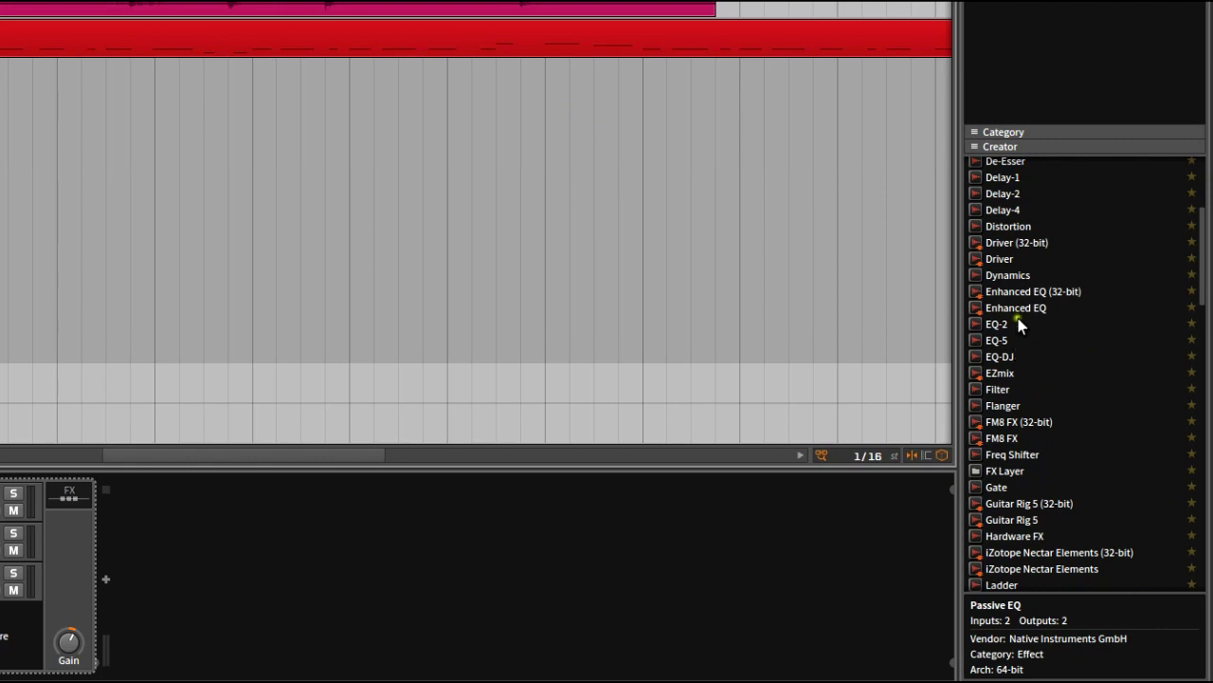
left_click(1003, 339)
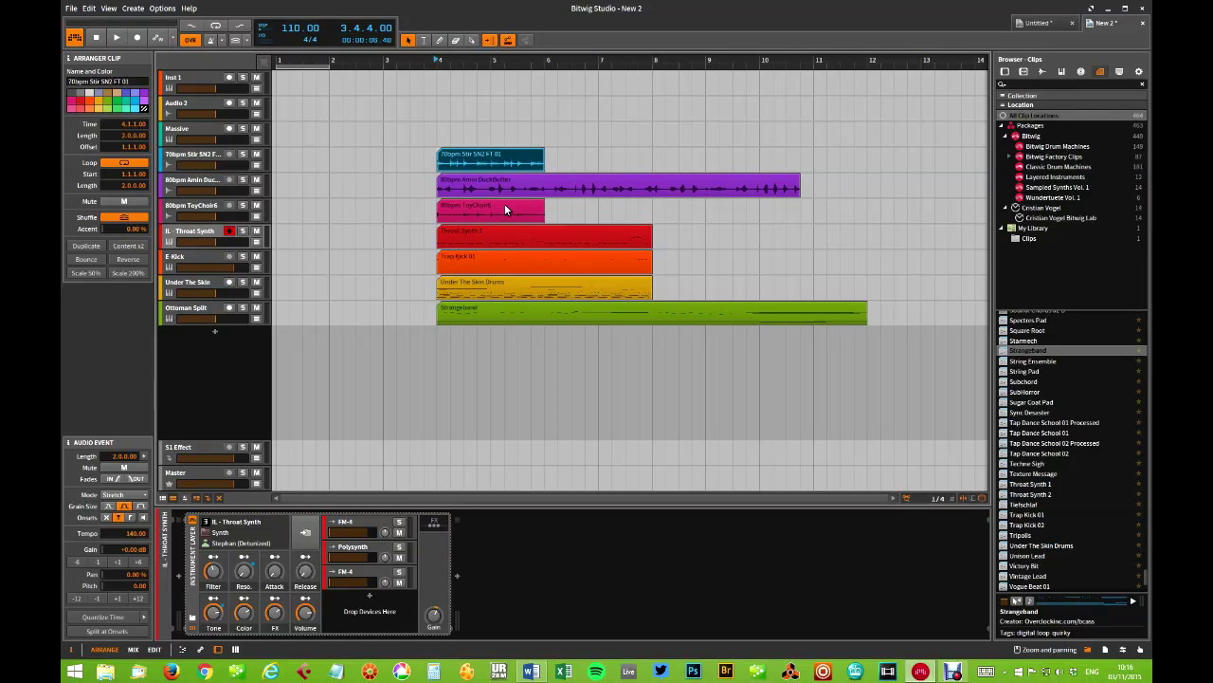
- Copy the 70bpm Stir SN2 FT 01 clip on its own track so the copy starts midway through bar 6
left_click_drag(544, 157, 469, 157)
left_click_drag(481, 161, 622, 155)
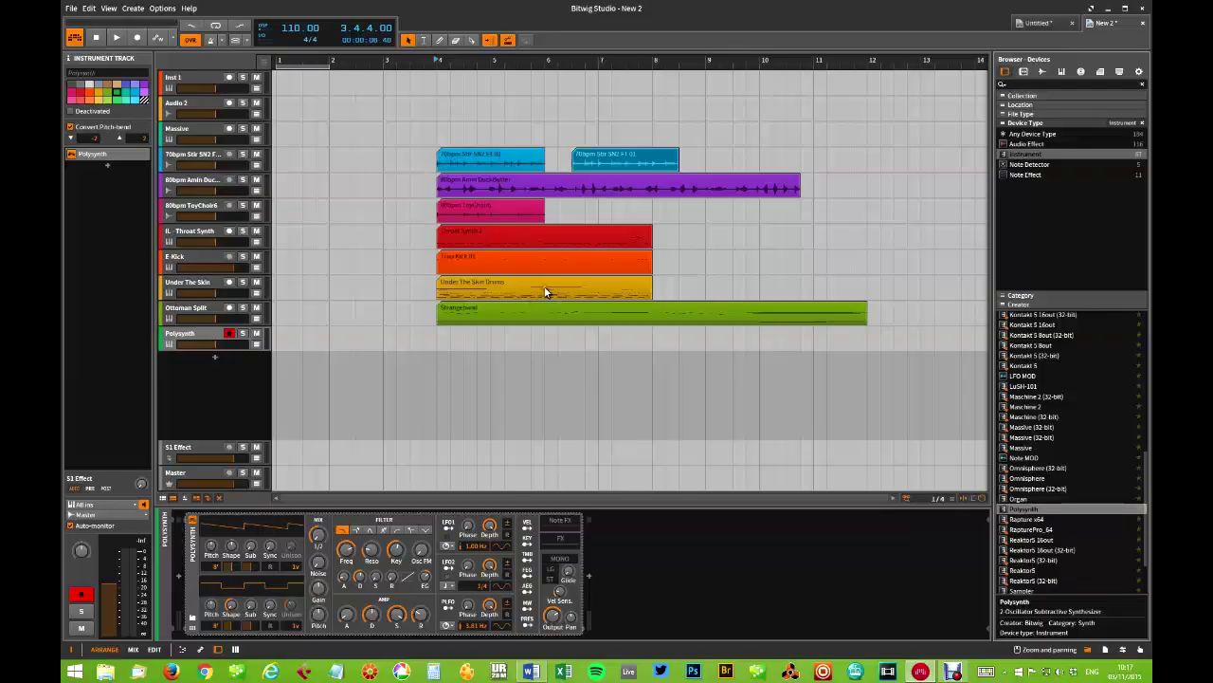
- Open the Under The Skin Drums clip in the note editor and enlarge the editor to inspect its notes
double_click(545, 291)
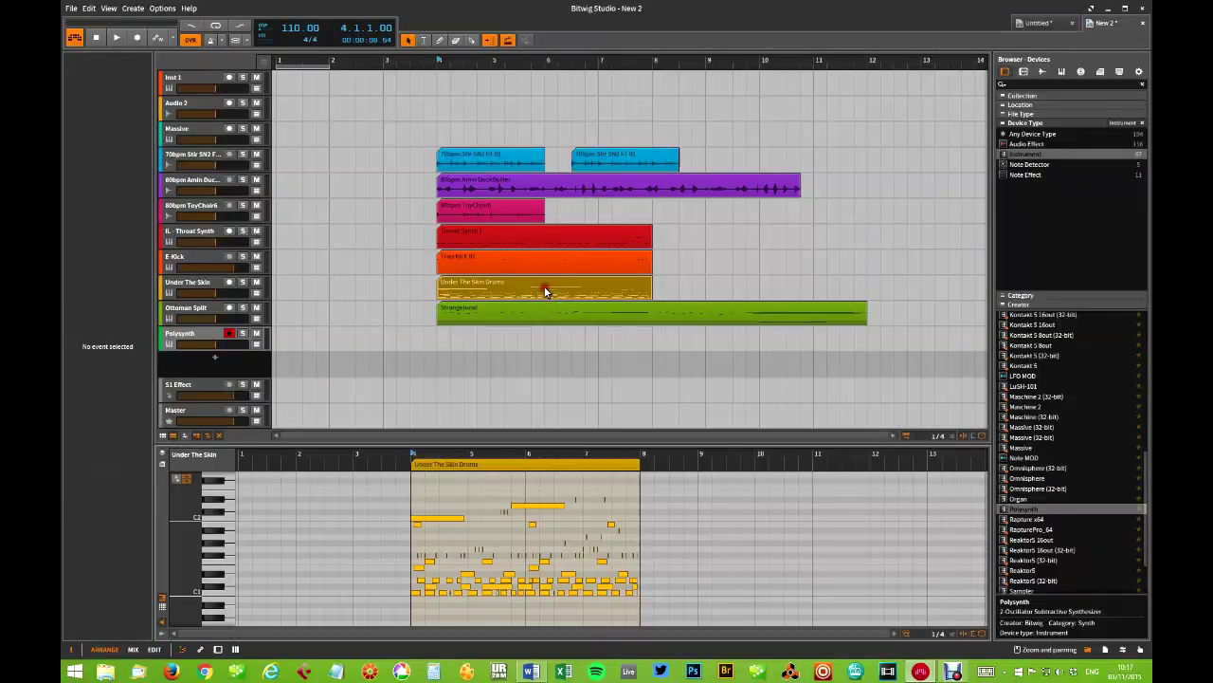
left_click_drag(544, 447, 546, 301)
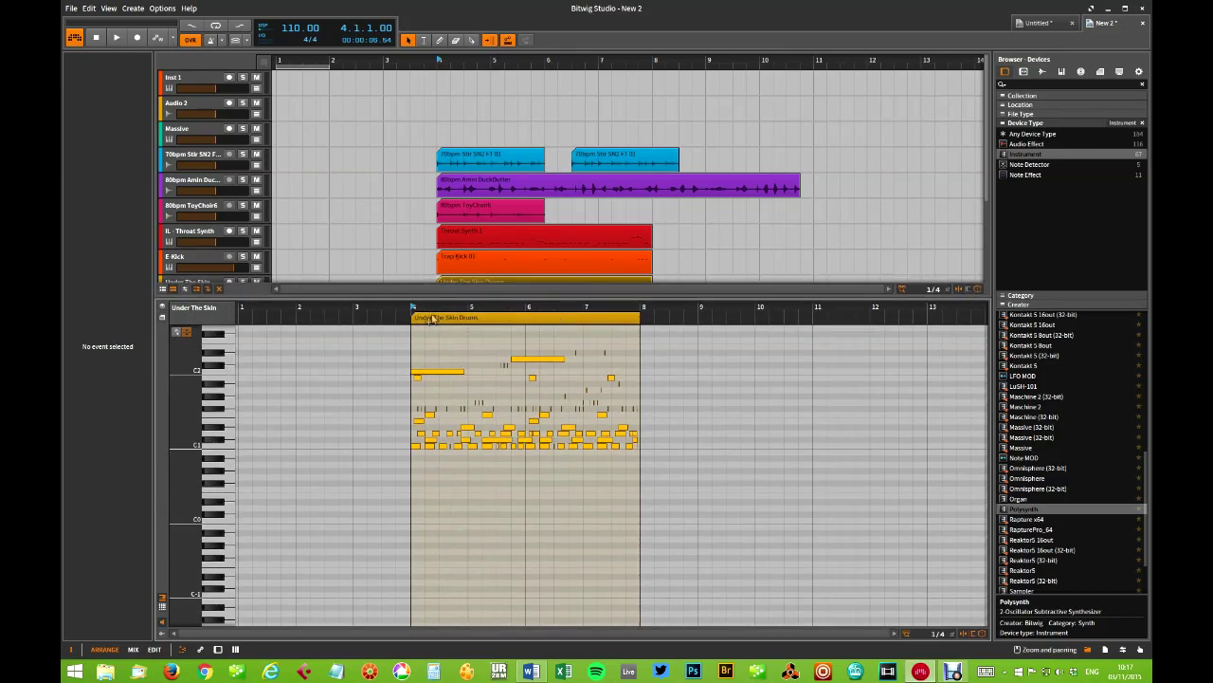
left_click_drag(552, 310, 551, 310)
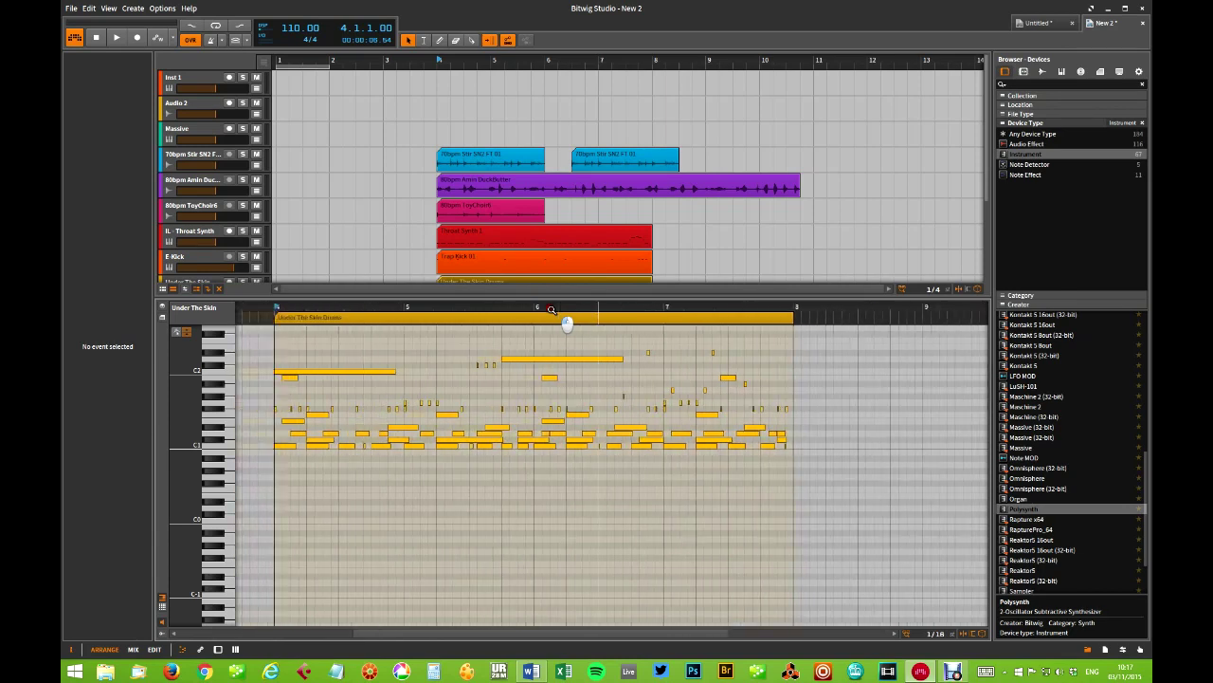
- Select the lower notes from about 5.2 to 6.2, then show the note expression section and enlarge it
left_click_drag(447, 392, 550, 460)
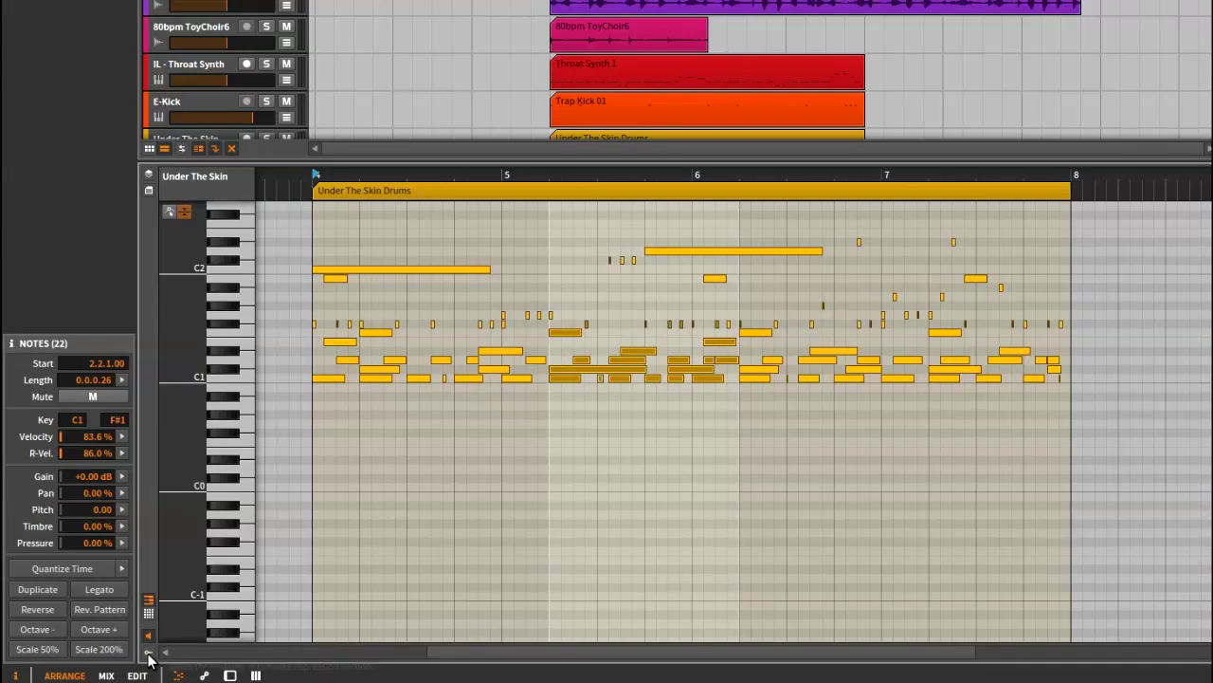
left_click(148, 654)
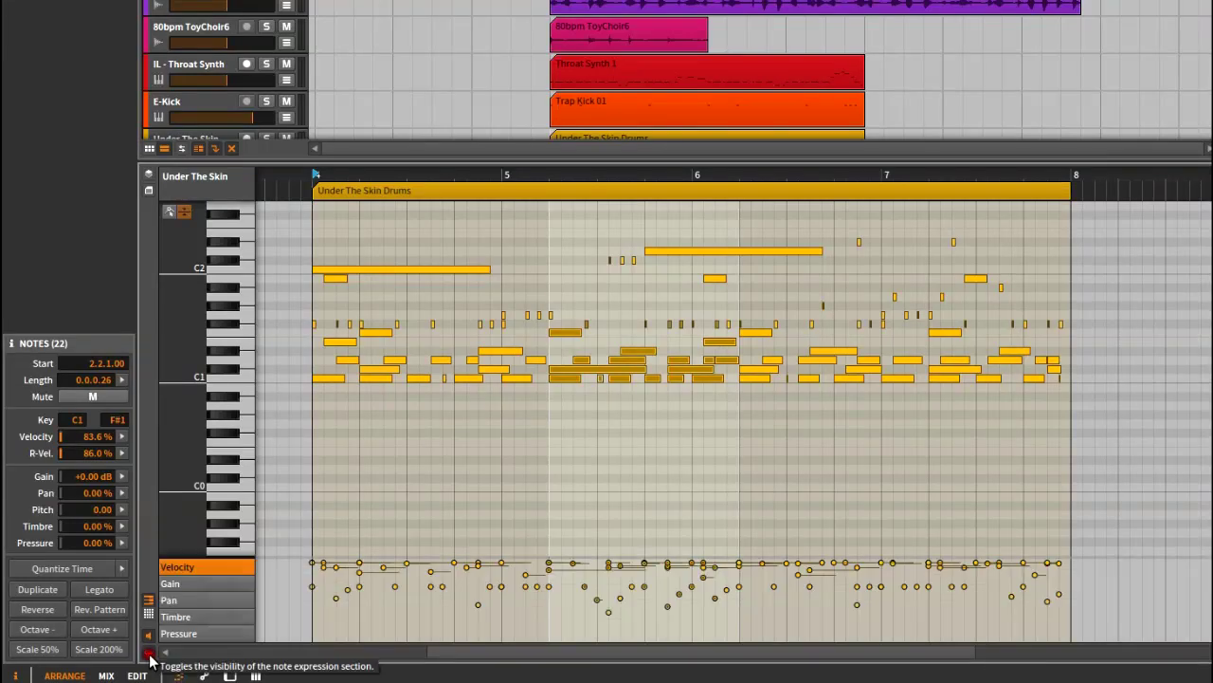
left_click_drag(569, 560, 572, 439)
- Select the notes from about 4.4 to 7.2 and lower their mean velocity to 60.2%
left_click(681, 484)
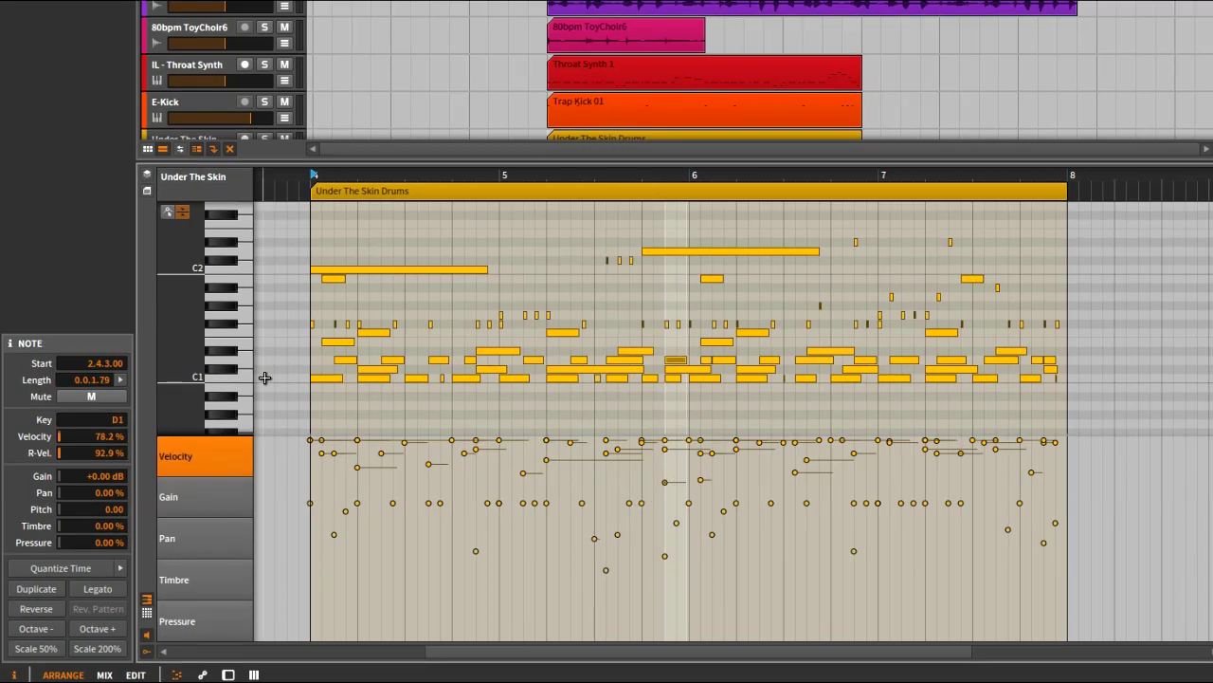
left_click_drag(479, 233, 904, 414)
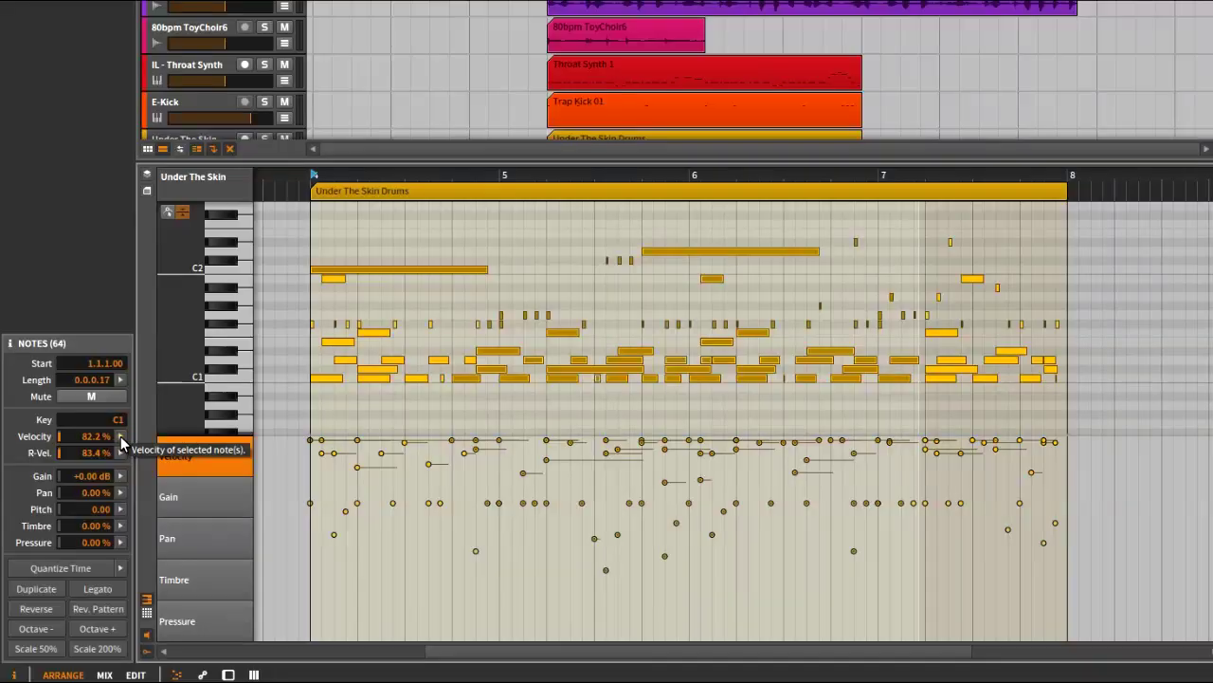
left_click(120, 436)
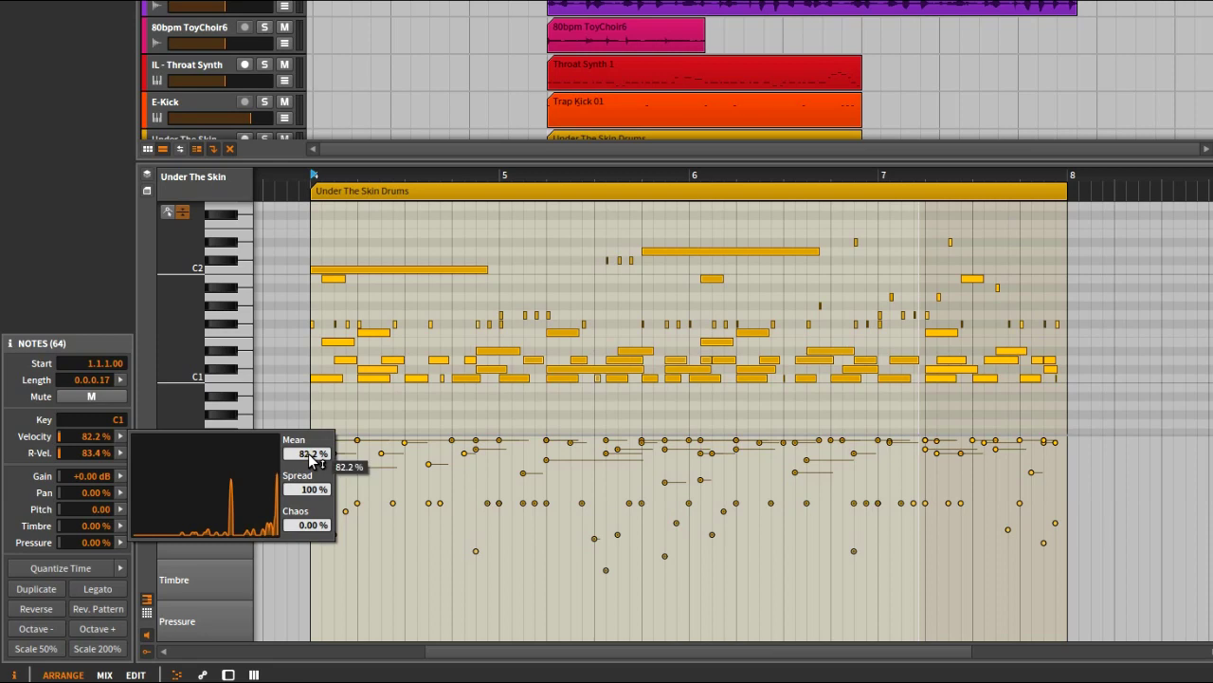
left_click_drag(312, 460, 315, 526)
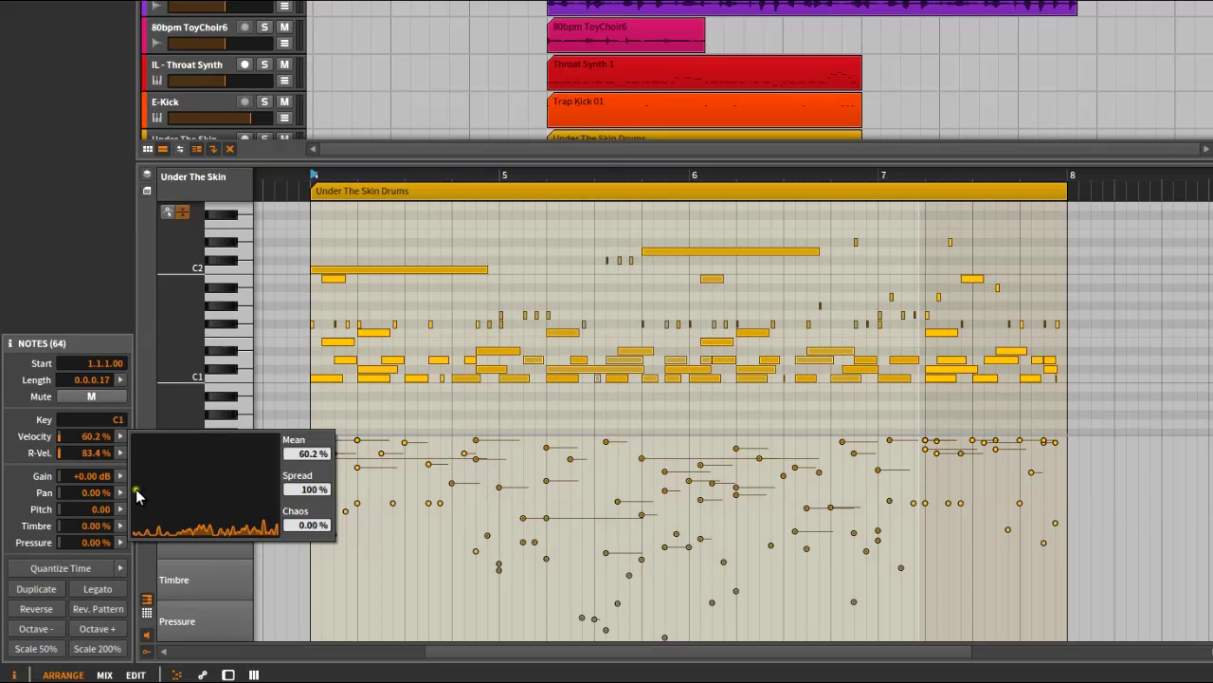
- Set the selected notes' mean gain to -2.17 dB, show their pan expressions, and adjust the pan spread and chaos
left_click(119, 480)
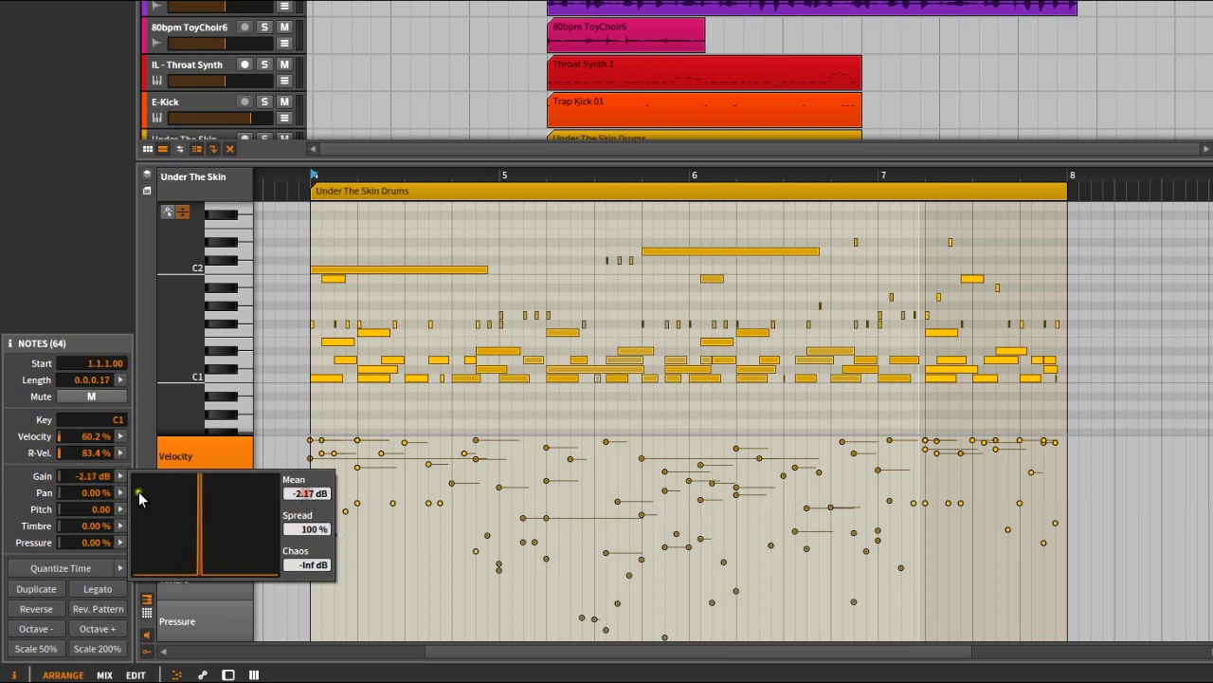
left_click(216, 542)
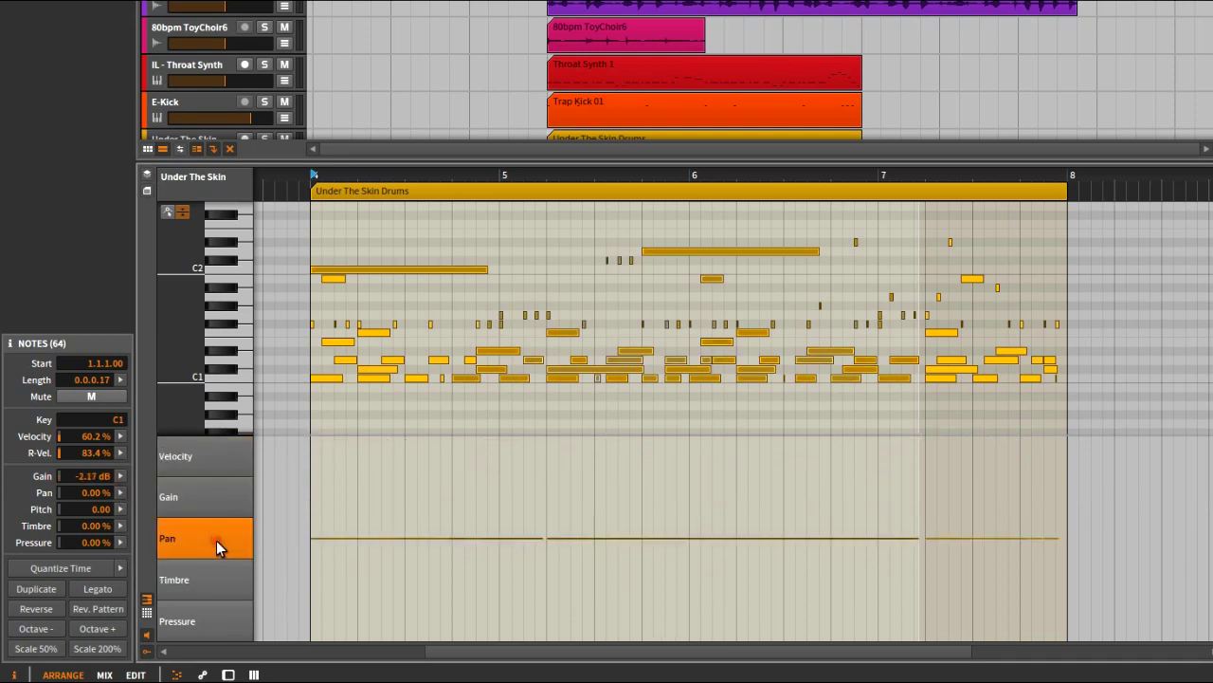
left_click(121, 492)
left_click(308, 546)
left_click_drag(312, 588, 312, 583)
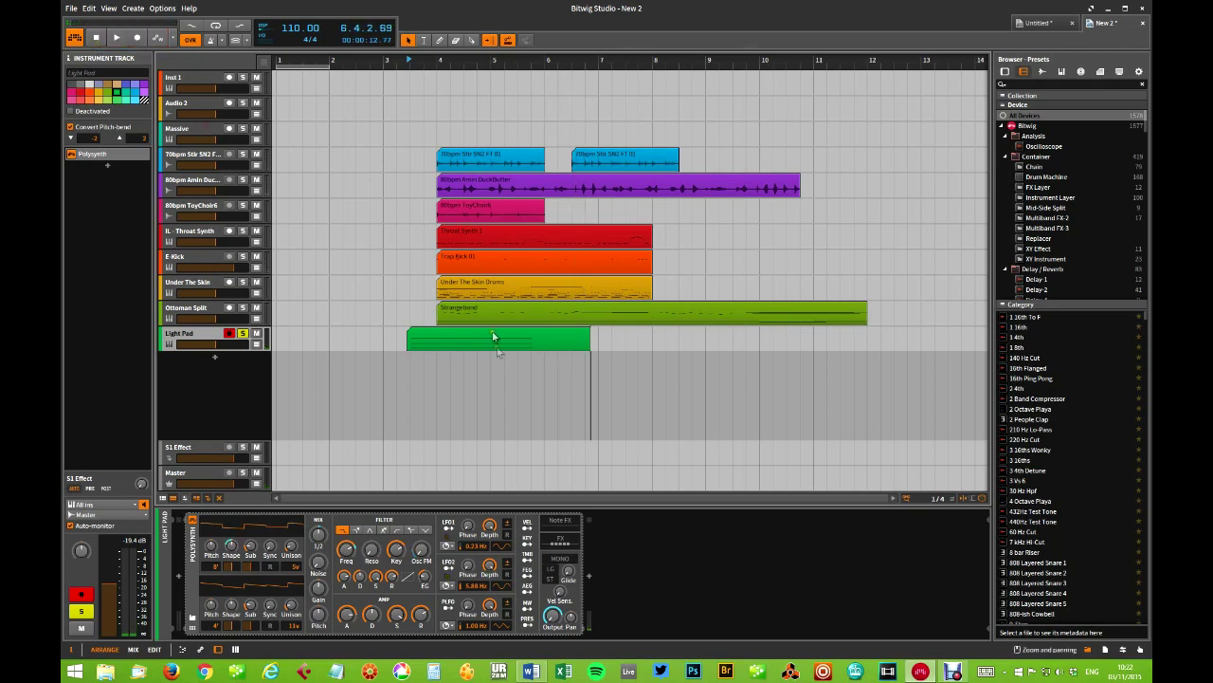
- Stop recording, place the new pad clip at bar 4 with a length of 2.2.0.00, and open it in an enlarged note editor
key("space")
left_click(528, 329)
left_click_drag(521, 338, 497, 338)
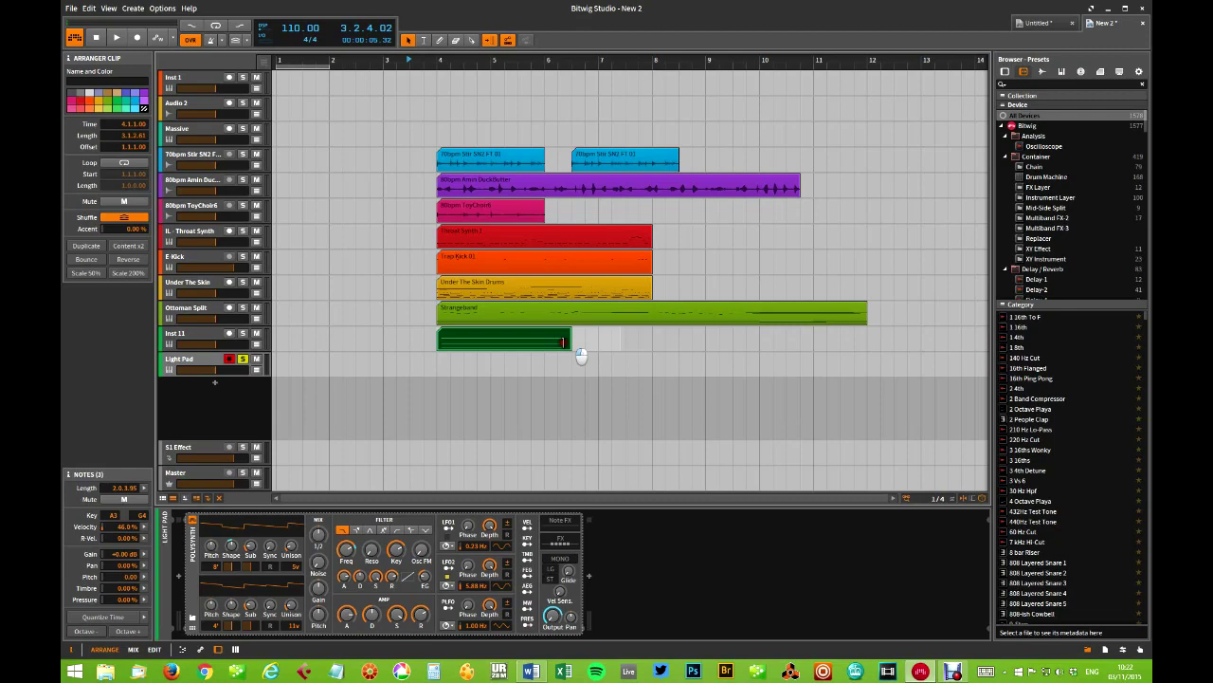
double_click(493, 341)
left_click_drag(556, 410, 569, 271)
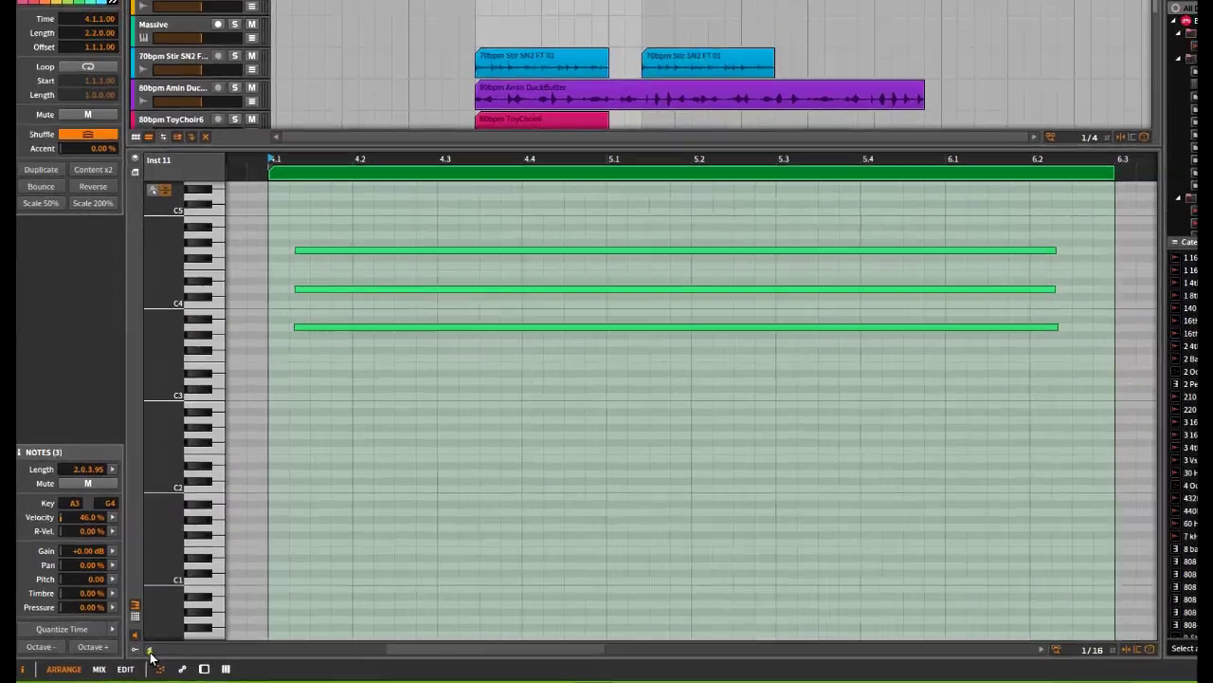
- Show the chord's timbre expressions, set separate levels including 46.2% for D4, and select each note to check its line
left_click(150, 652)
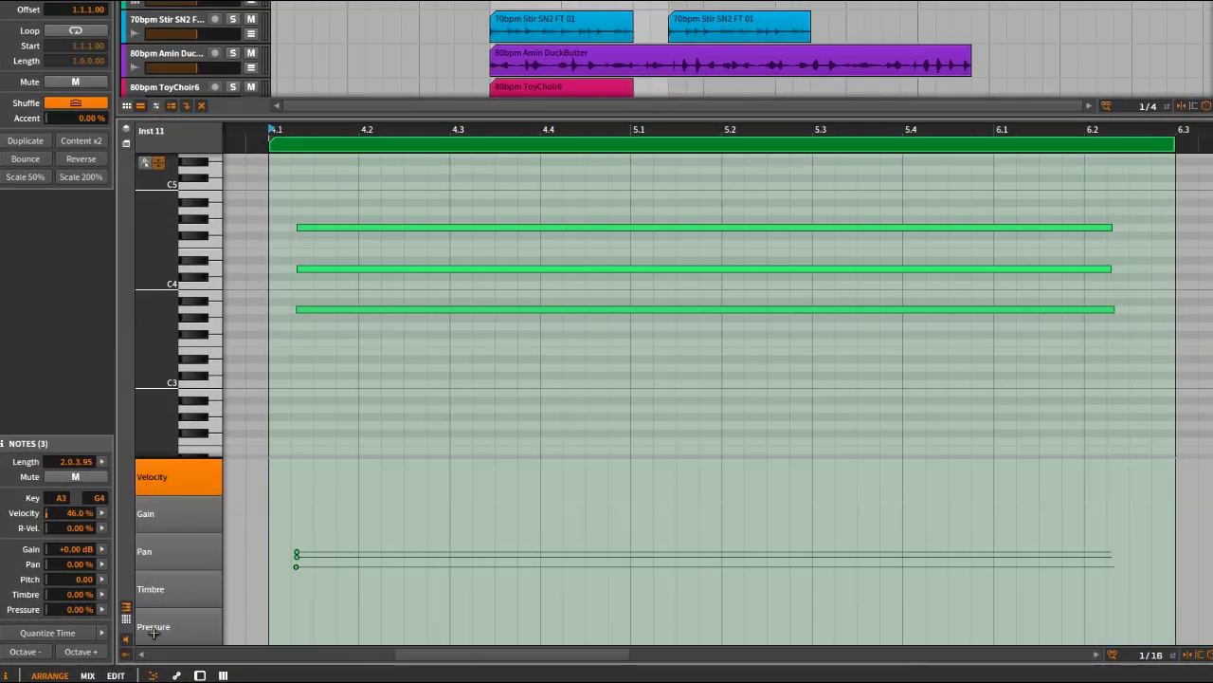
left_click(180, 586)
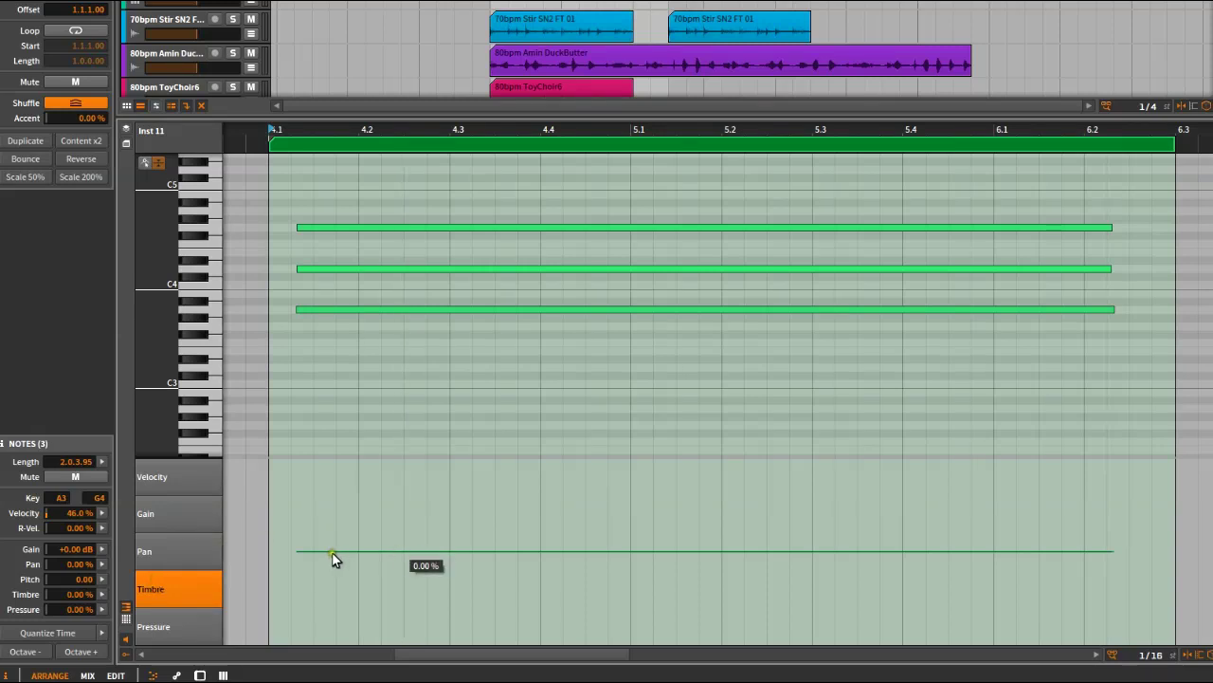
mouse_move(320, 563)
left_mouse_down()
mouse_move(319, 575)
mouse_move(325, 523)
left_mouse_up()
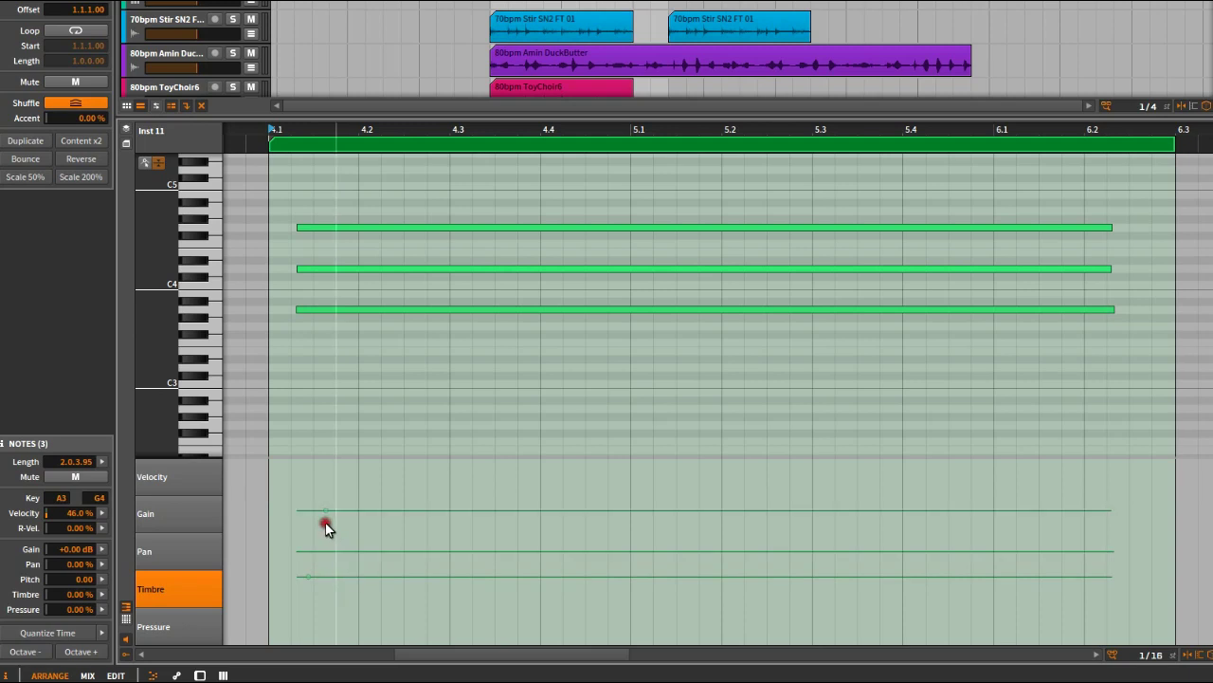
left_click(442, 309)
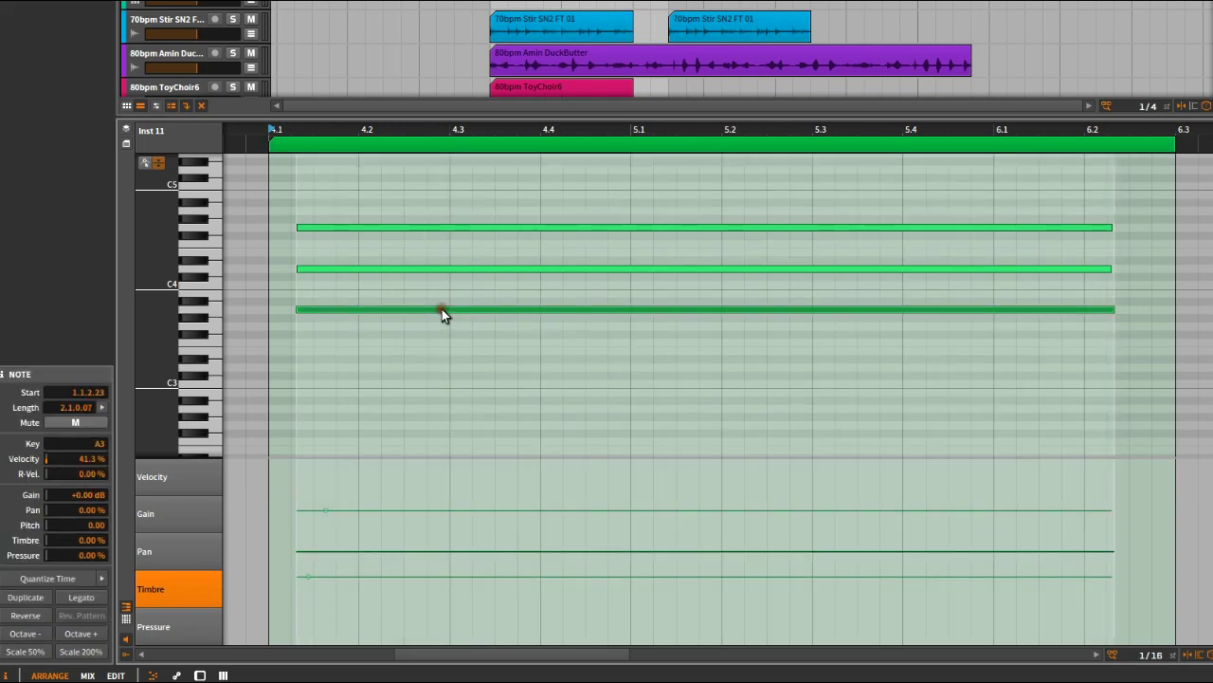
left_click(447, 269)
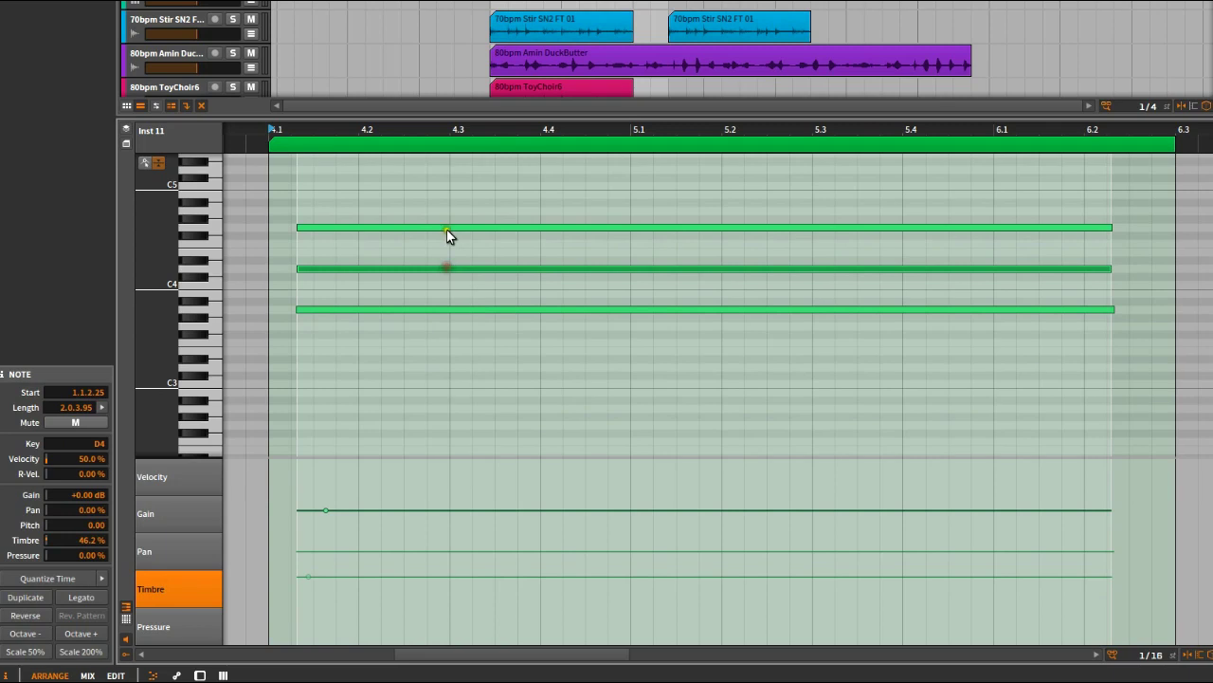
left_click(440, 226)
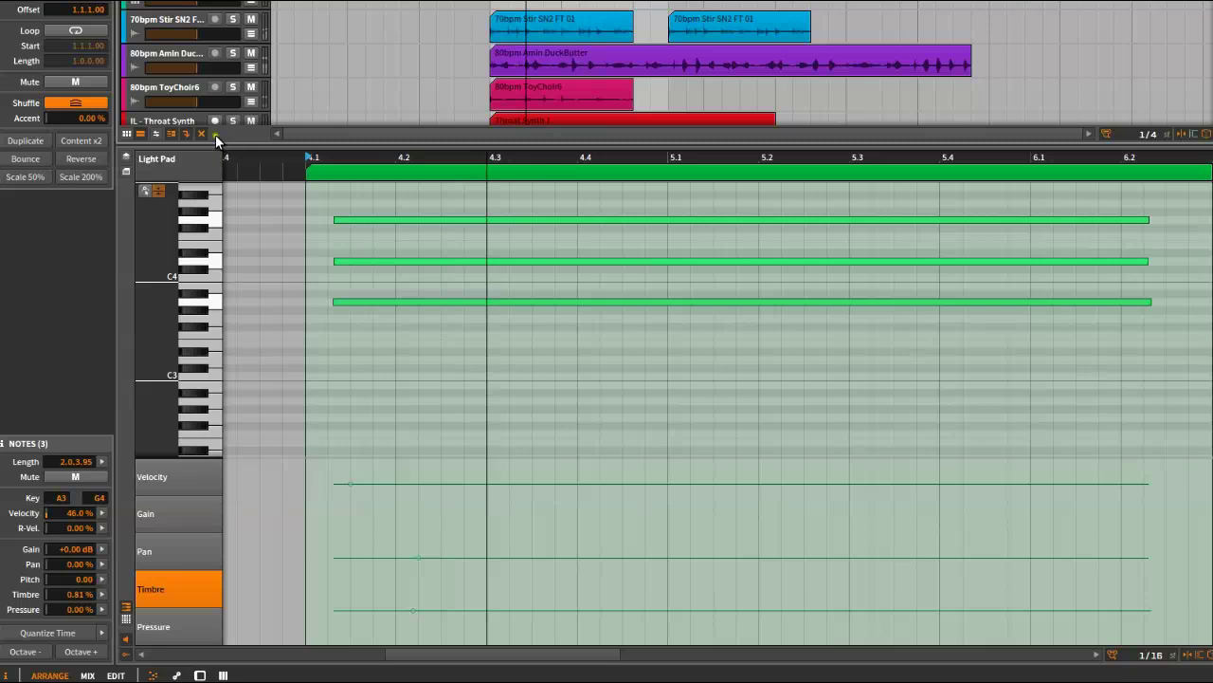
- Show the Light Pad's Polysynth and assign its timbre (TMB) modulation source to the filter frequency
left_click(199, 675)
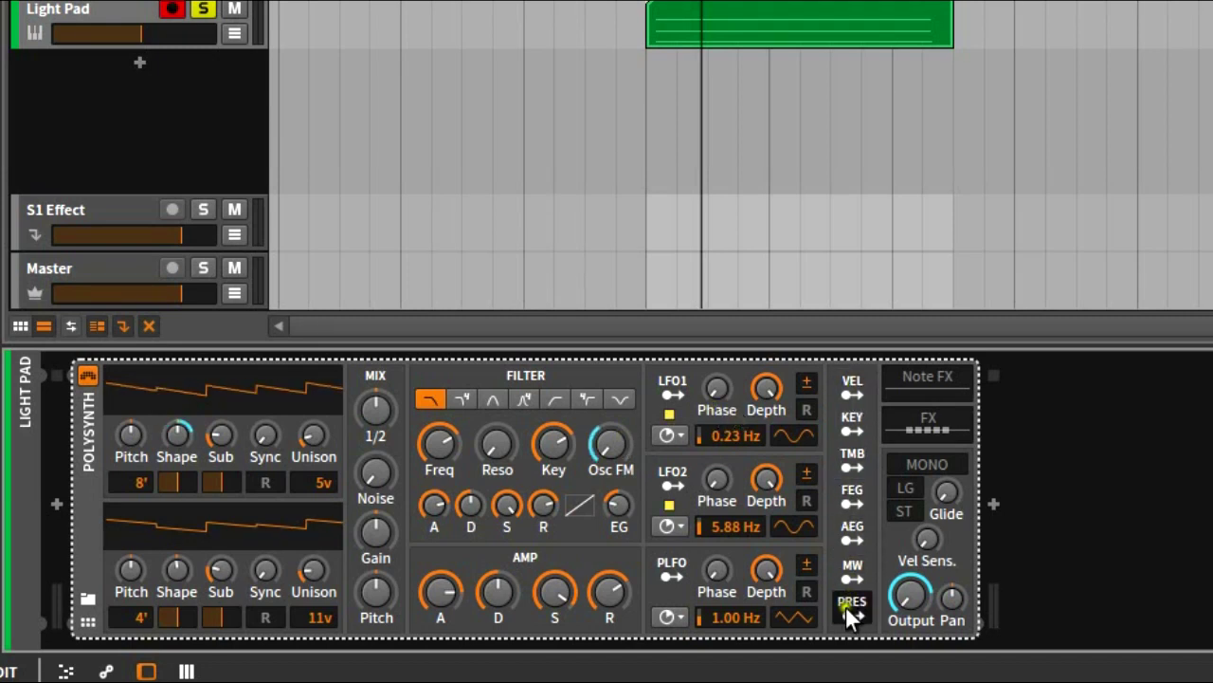
left_click(849, 462)
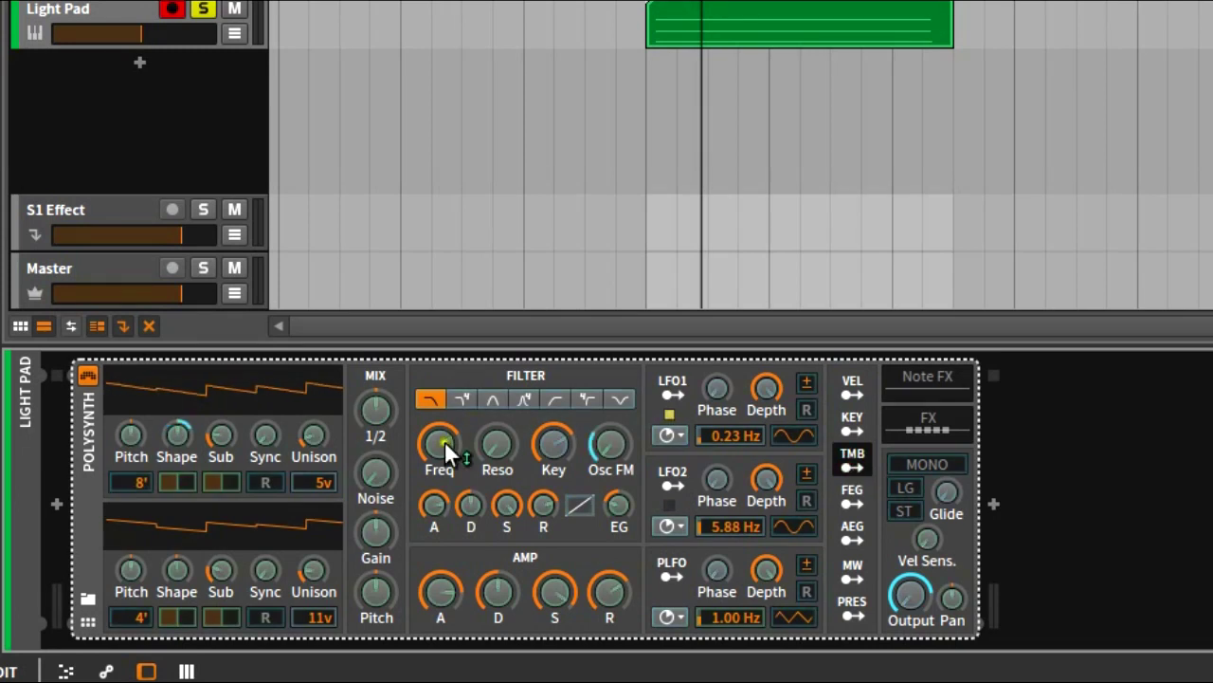
left_click_drag(436, 443, 436, 443)
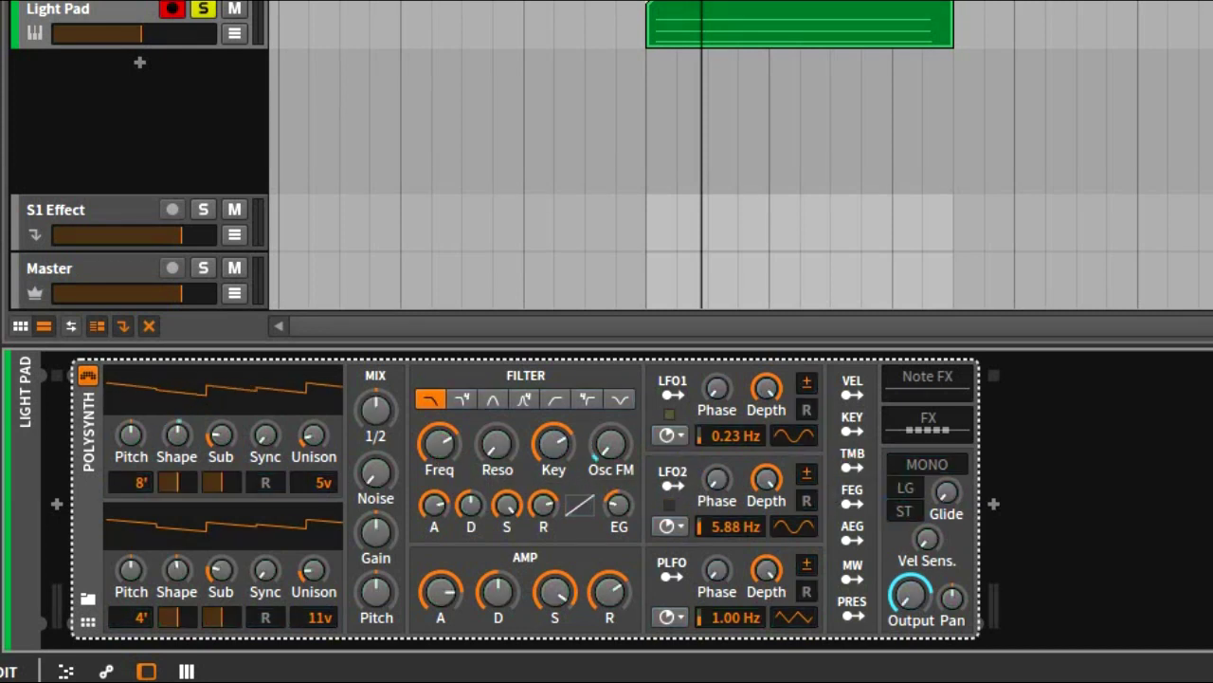
- Start playback and mute the chord's upper two notes, G4 and D4, to hear only the lowest one
key("space")
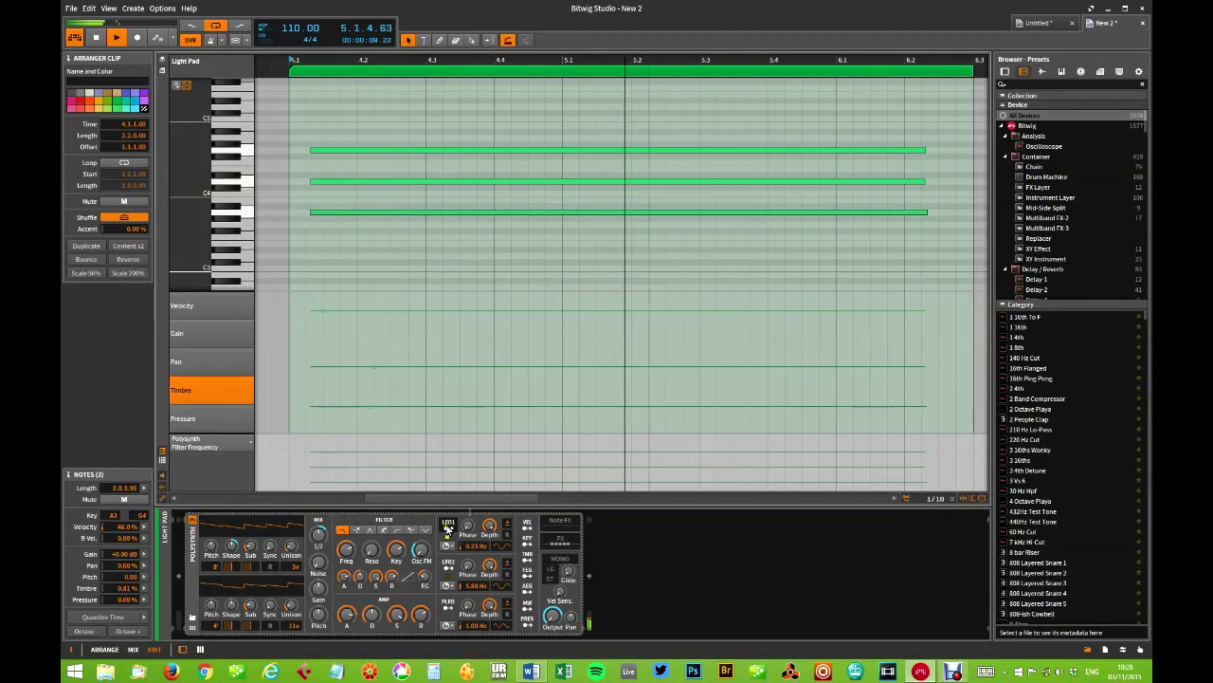
right_click(445, 152)
left_click(474, 159)
right_click(452, 181)
left_click(474, 187)
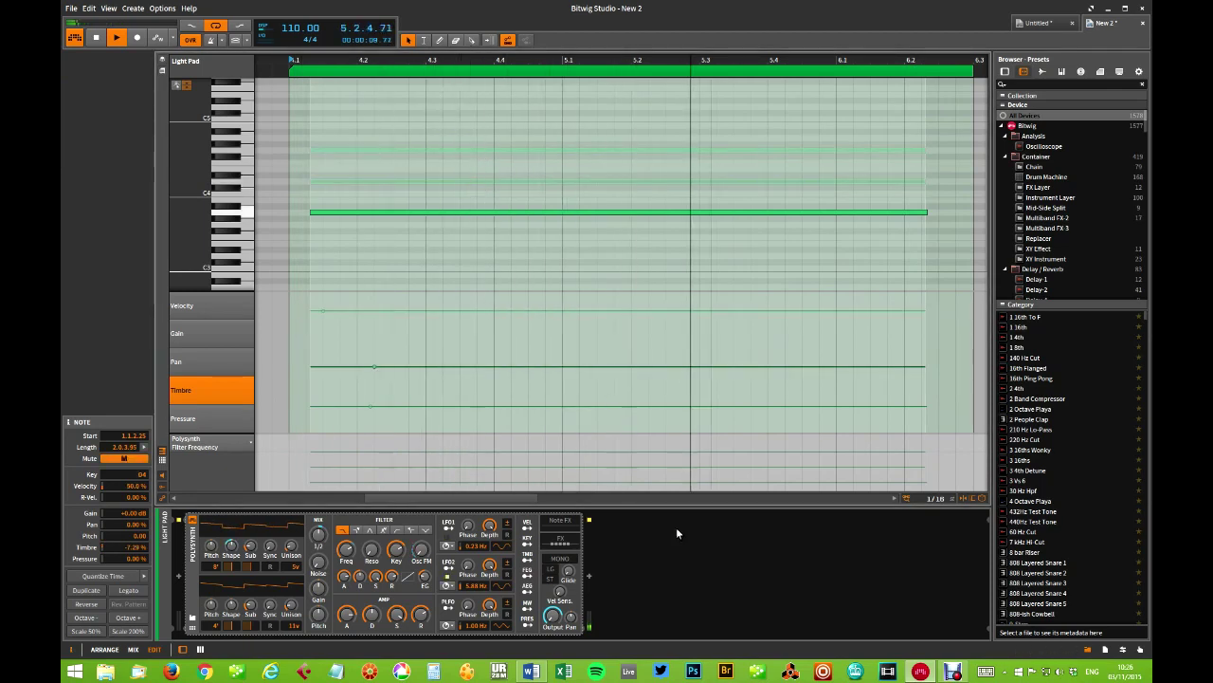
- Draw a rising timbre ramp on the lowest note, from about -66.8% near its start to 100% at 2.4.2.76
left_click(363, 408)
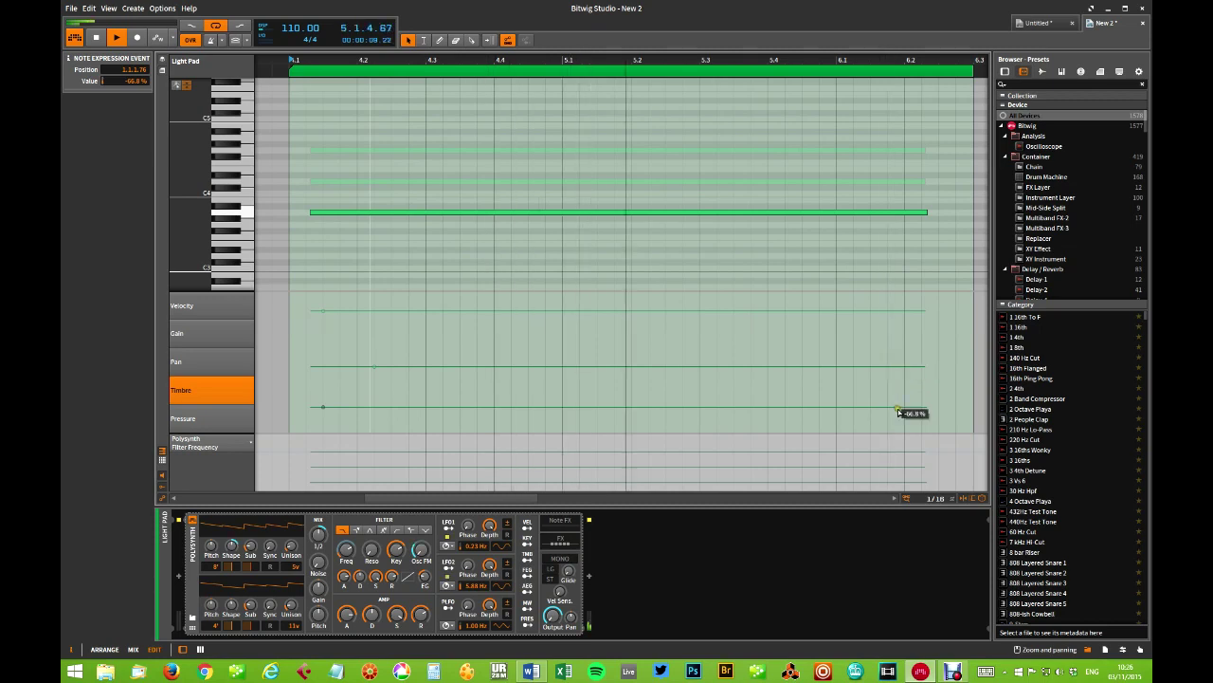
left_click_drag(896, 408, 896, 306)
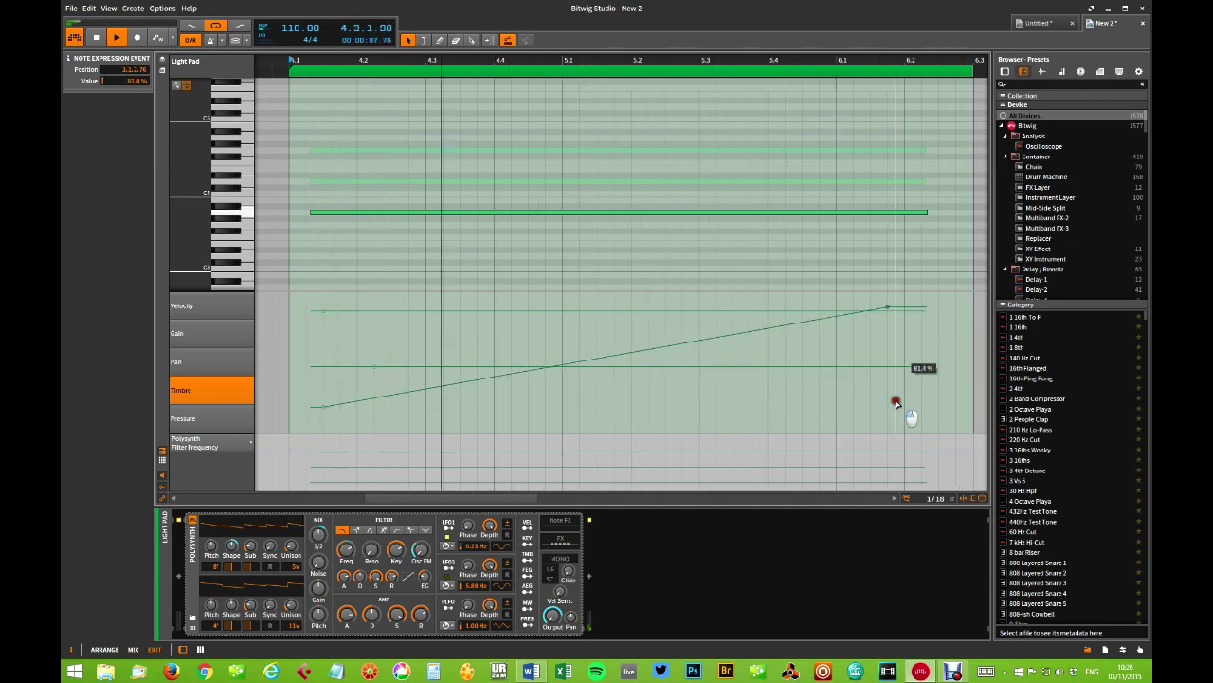
left_click_drag(896, 306, 827, 296)
left_click_drag(896, 404, 896, 402)
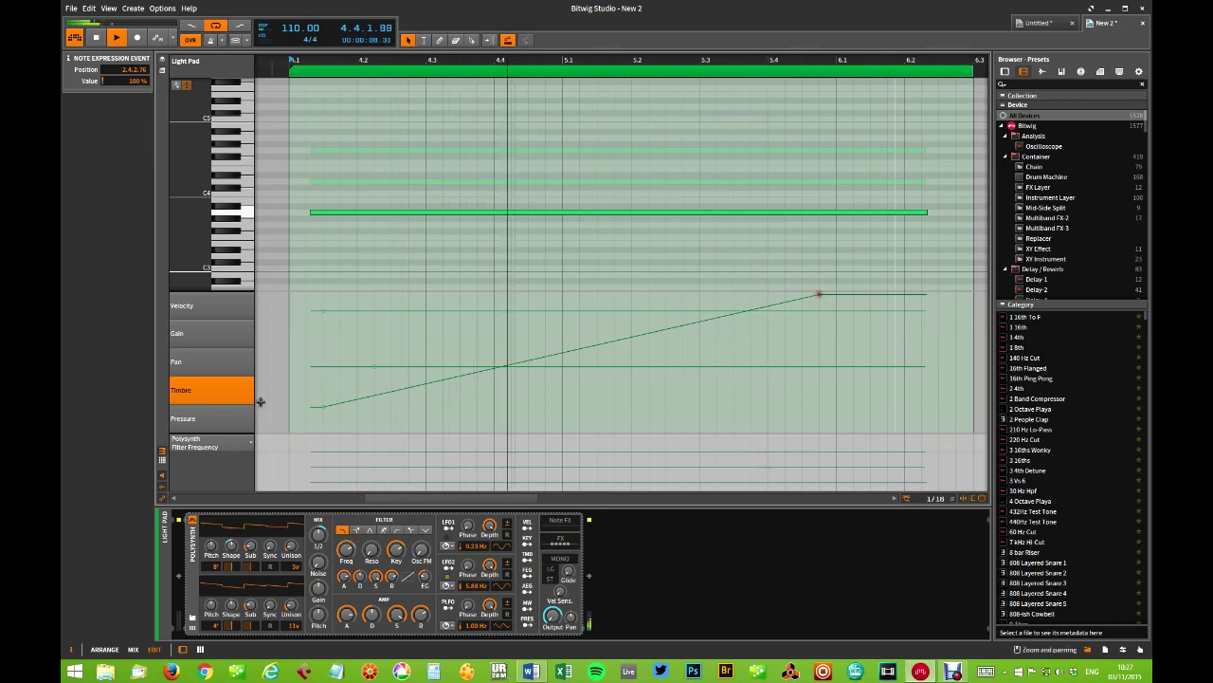
left_click_drag(322, 409, 324, 419)
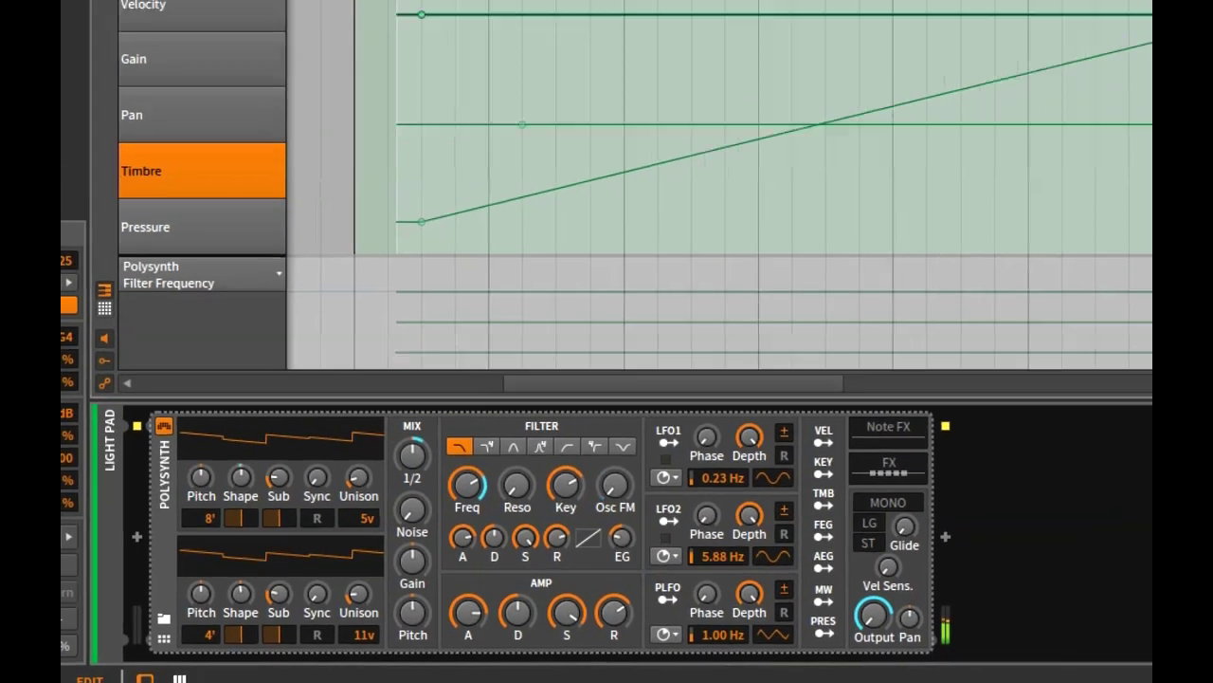
- Unmute the G4 note and draw a falling timbre ramp from near its start to near its end
right_click(458, 28)
left_click(482, 32)
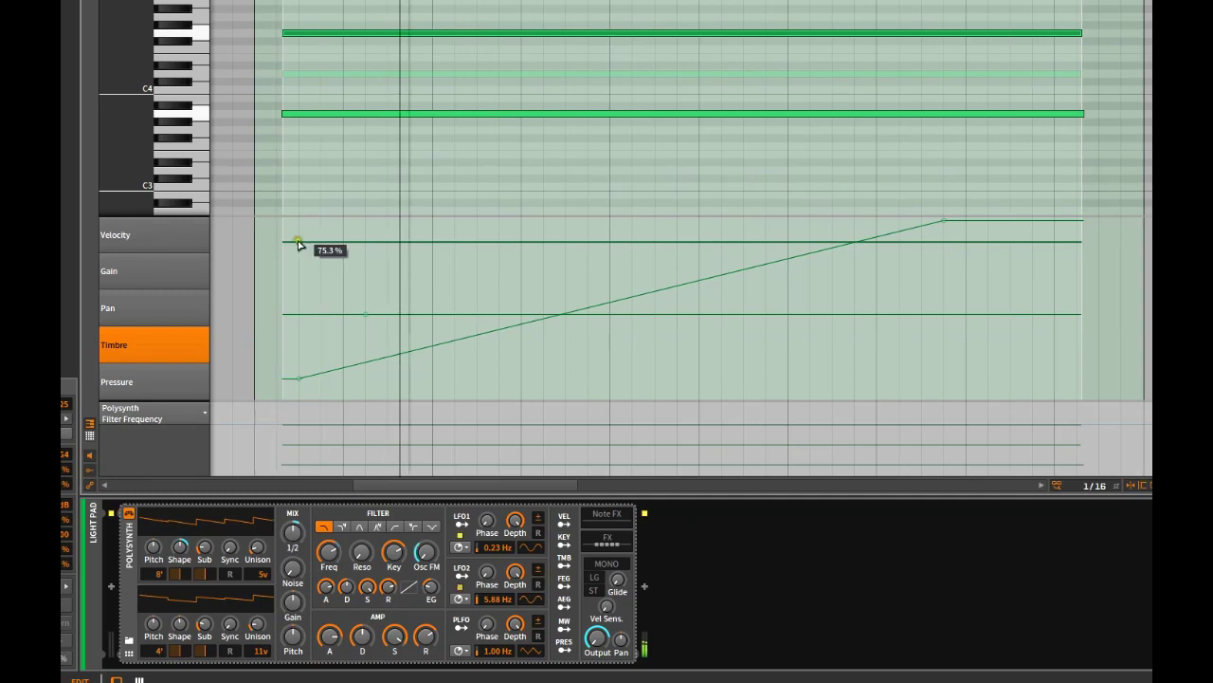
left_click_drag(298, 244, 297, 226)
left_click_drag(1024, 230, 1024, 402)
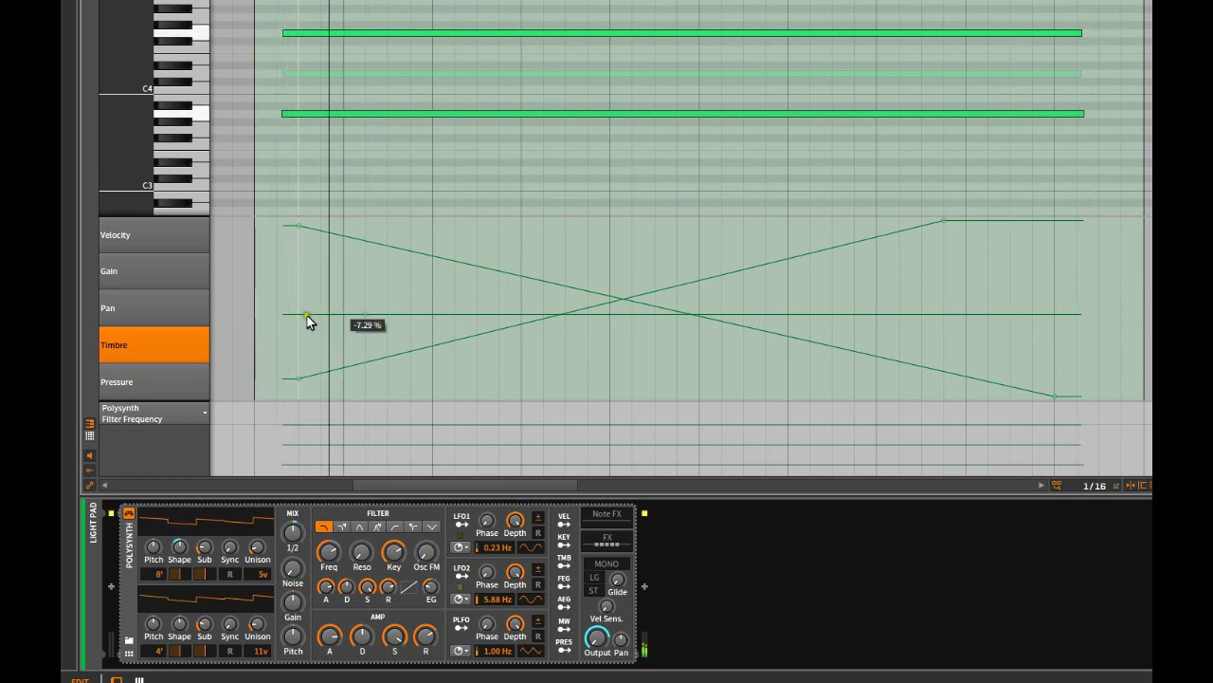
- Draw a zigzag timbre curve on the middle note, D4, ending at about -8.50%, and unmute the note
left_click_drag(313, 320, 455, 357)
left_click_drag(538, 354, 566, 292)
left_click_drag(725, 296, 832, 314)
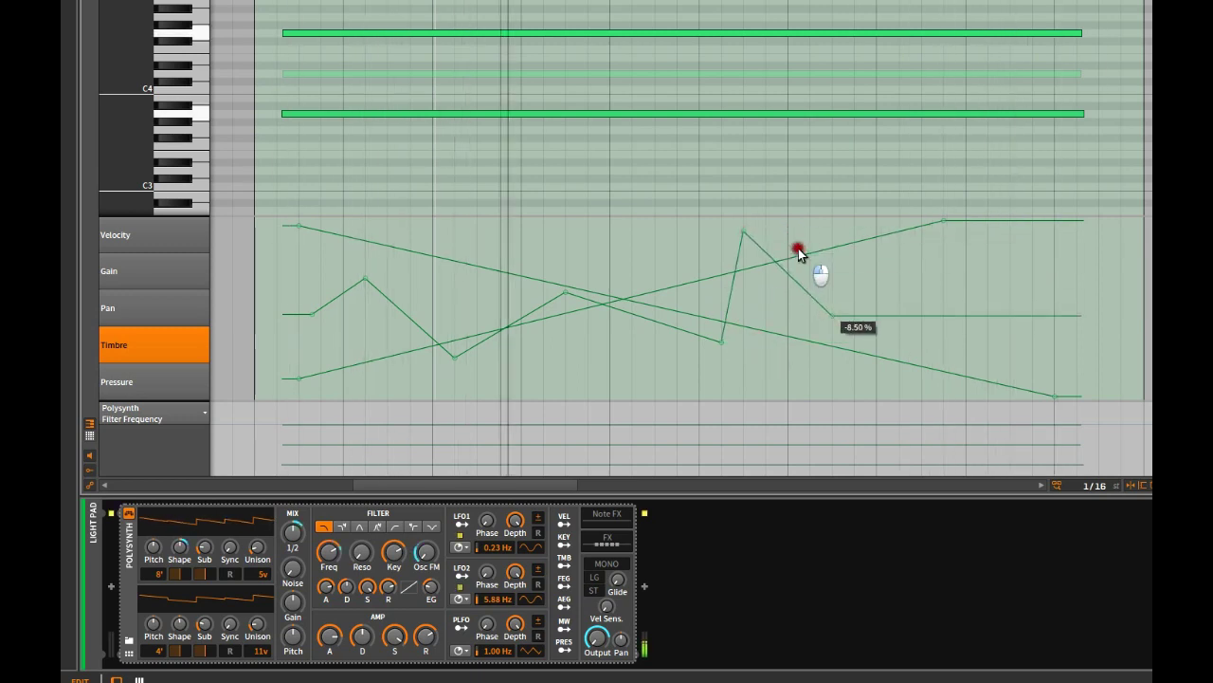
right_click(320, 82)
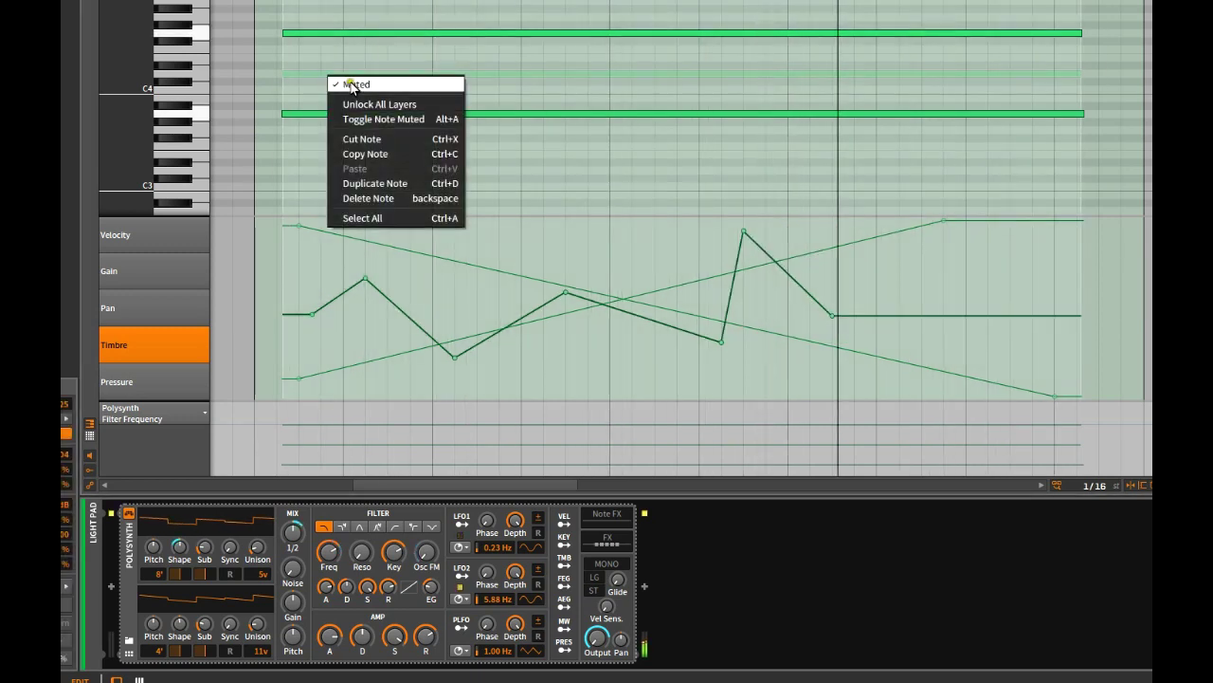
left_click(352, 83)
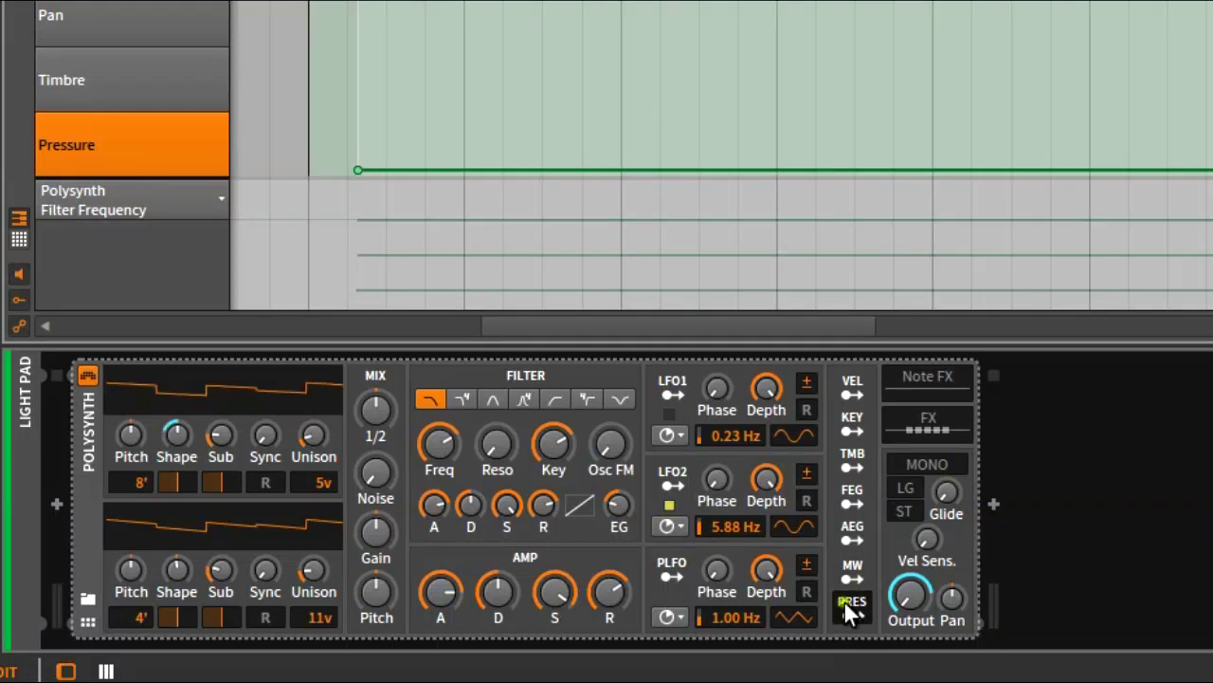
- Assign the Polysynth's pressure (PRES) modulation source to the filter resonance and leave modulation assignment
left_click(846, 603)
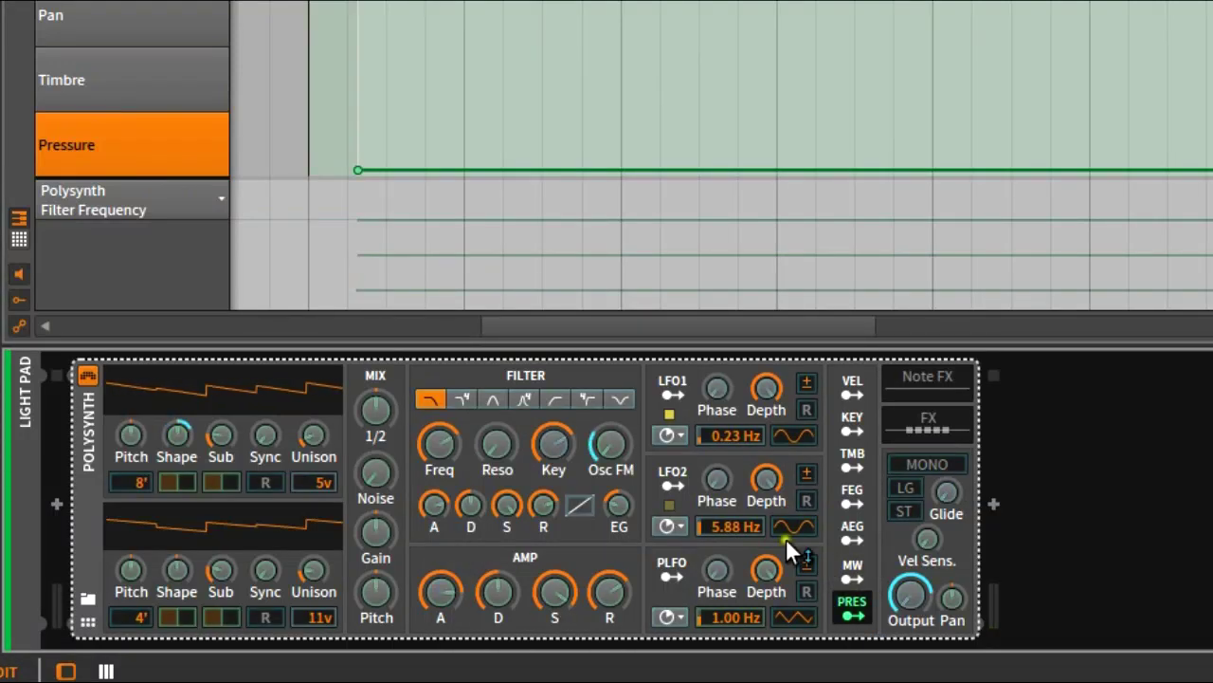
mouse_move(496, 438)
left_mouse_down()
mouse_move(496, 360)
mouse_move(499, 443)
left_mouse_up()
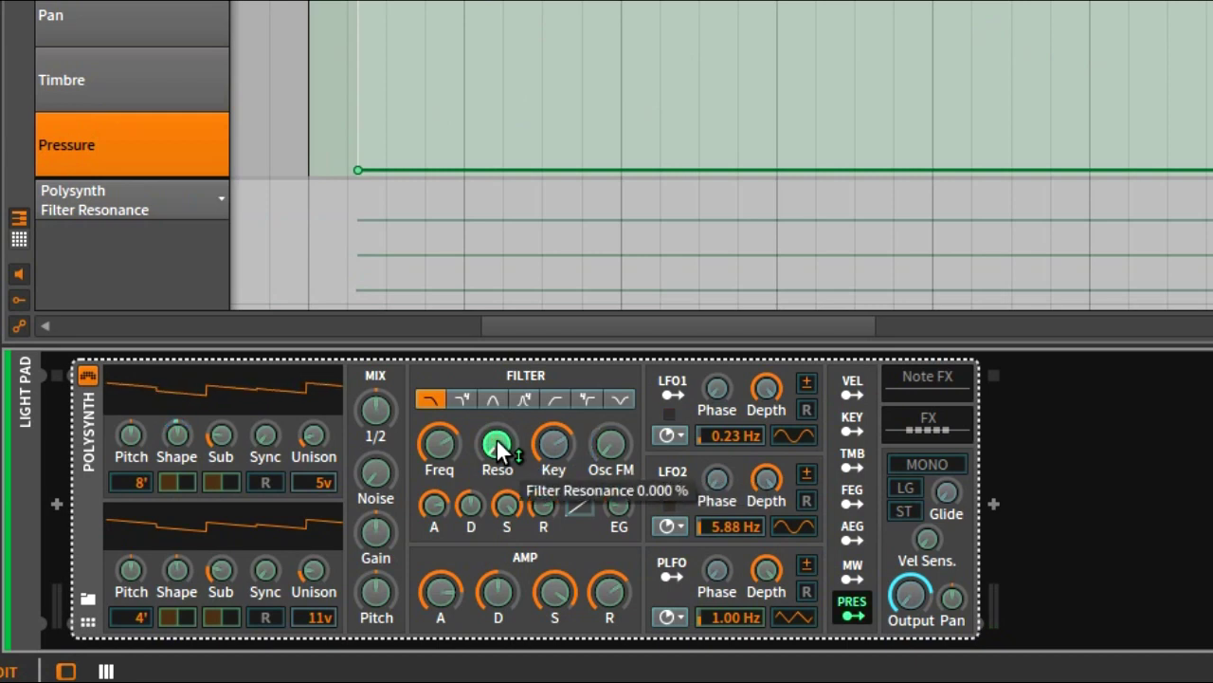
left_click(860, 603)
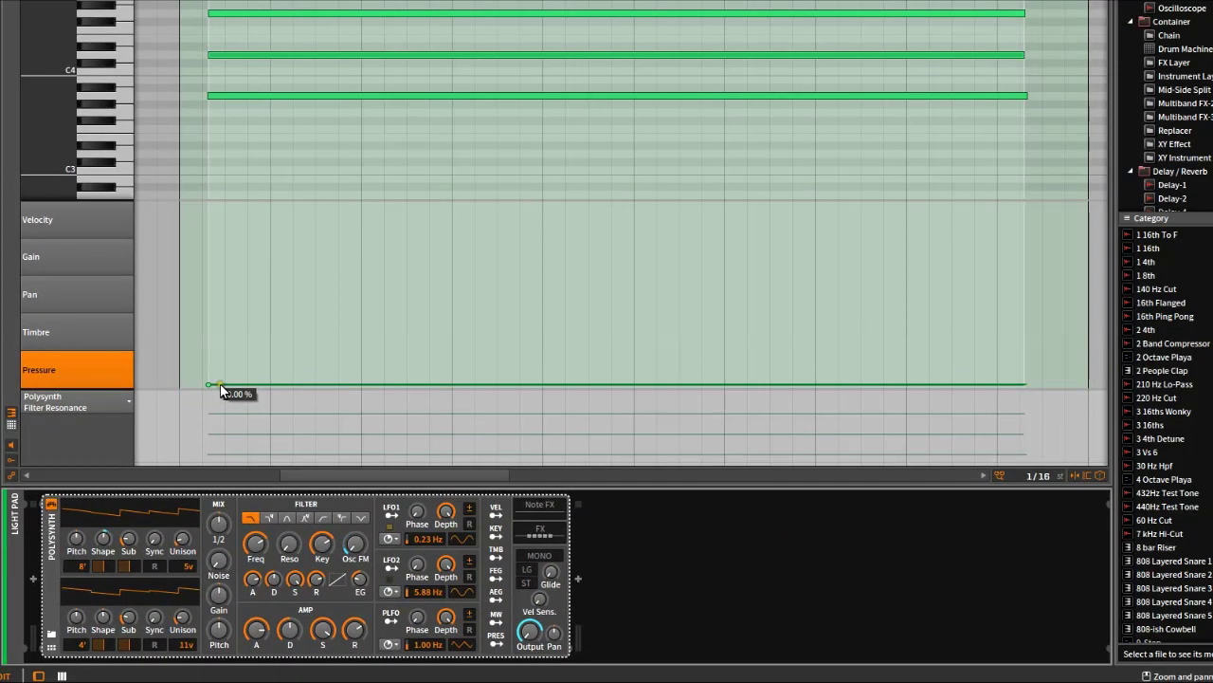
- Draw a different pressure curve for each note, including a steep zigzag and a slow rise, and play the clip
left_click_drag(227, 384, 269, 227)
left_click_drag(265, 384, 266, 275)
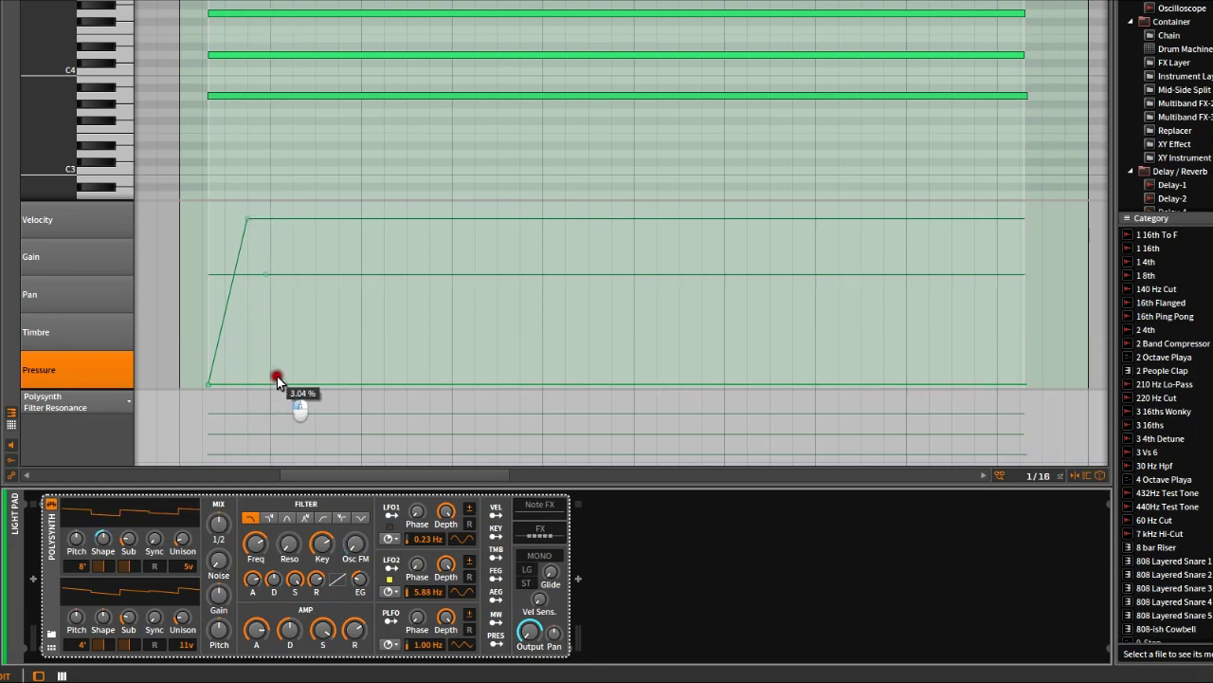
left_click_drag(275, 335, 274, 336)
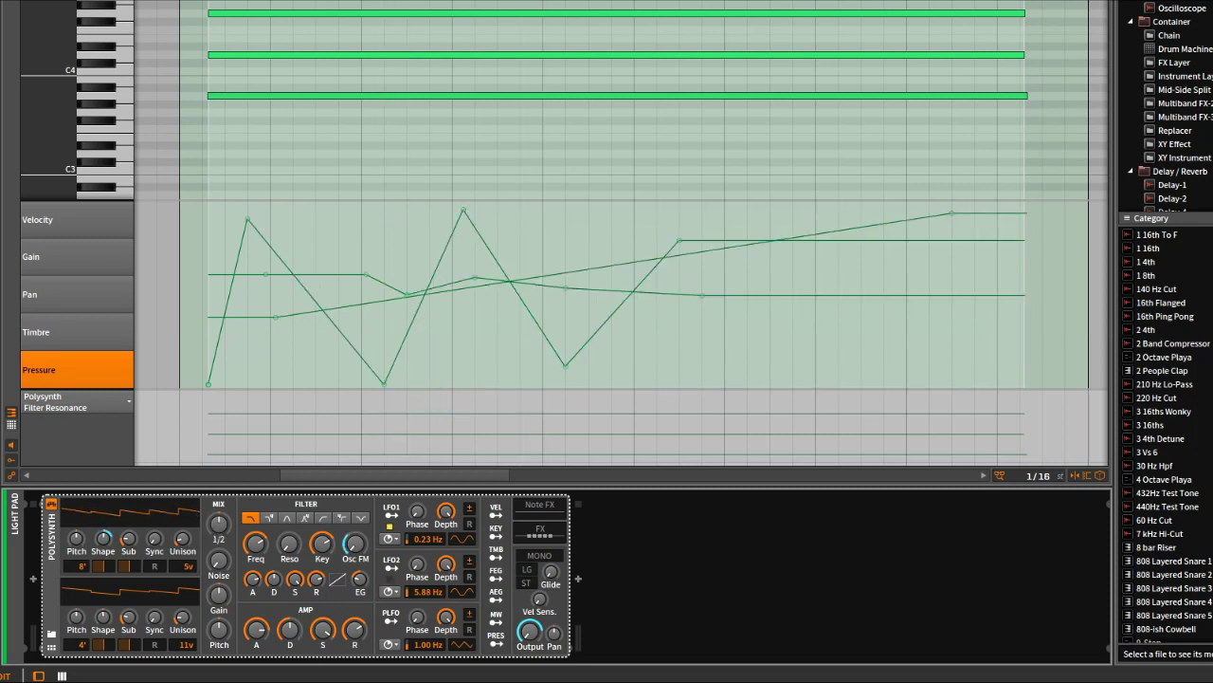
key("space")
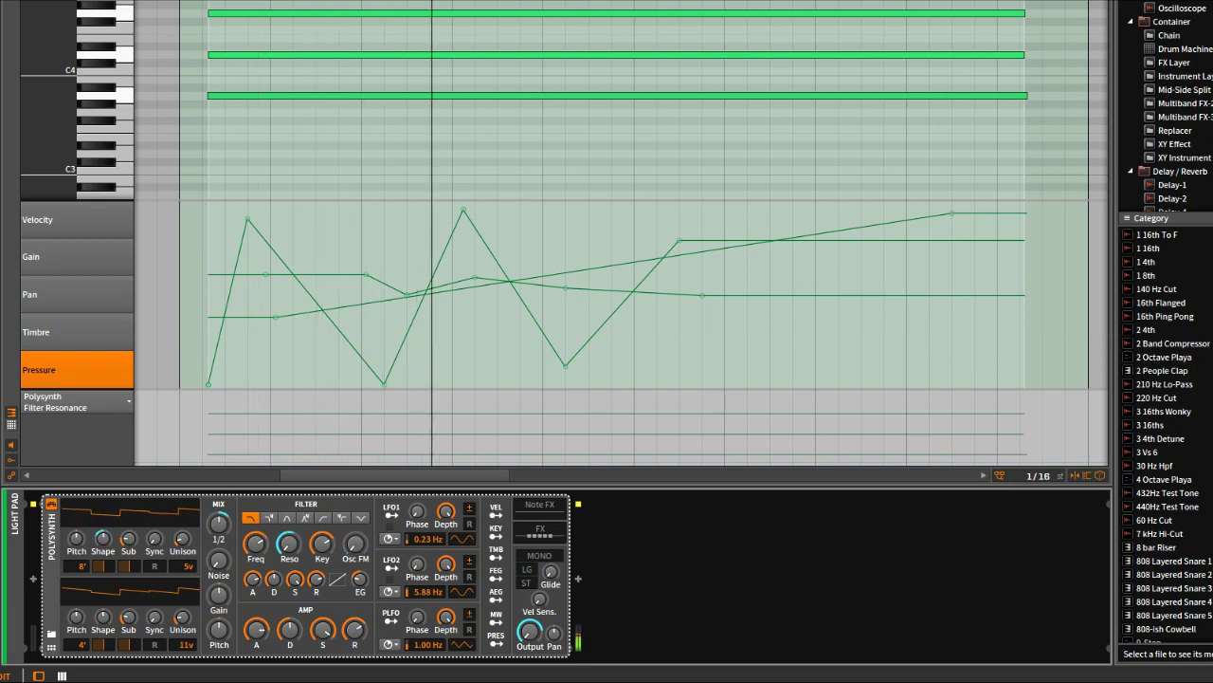
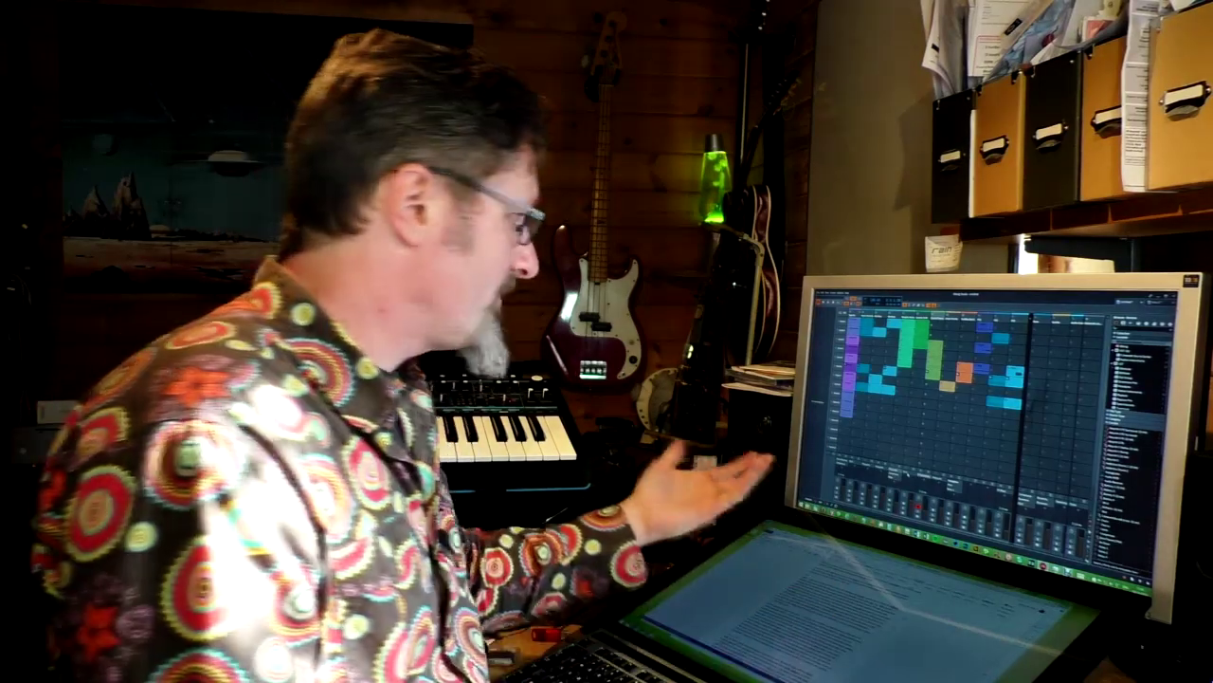
double_click(894, 472)
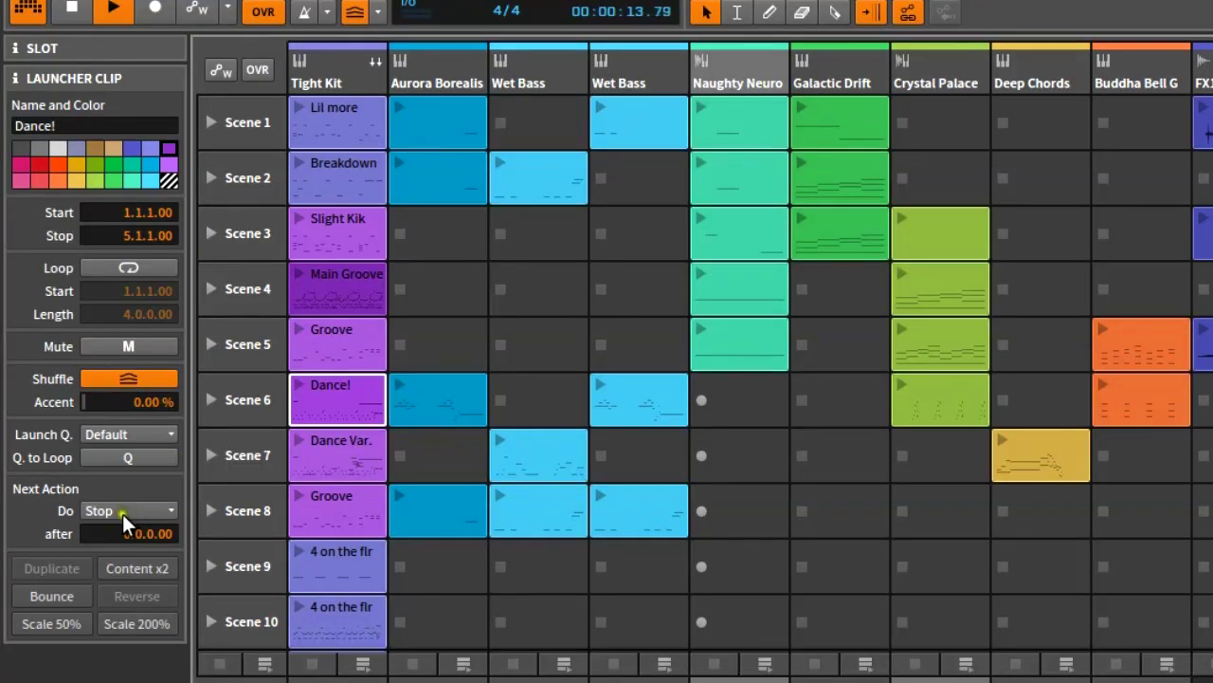
- Set the next action of the Tight Kit track's Dance! clip to Play Random and launch the clip
left_click(124, 512)
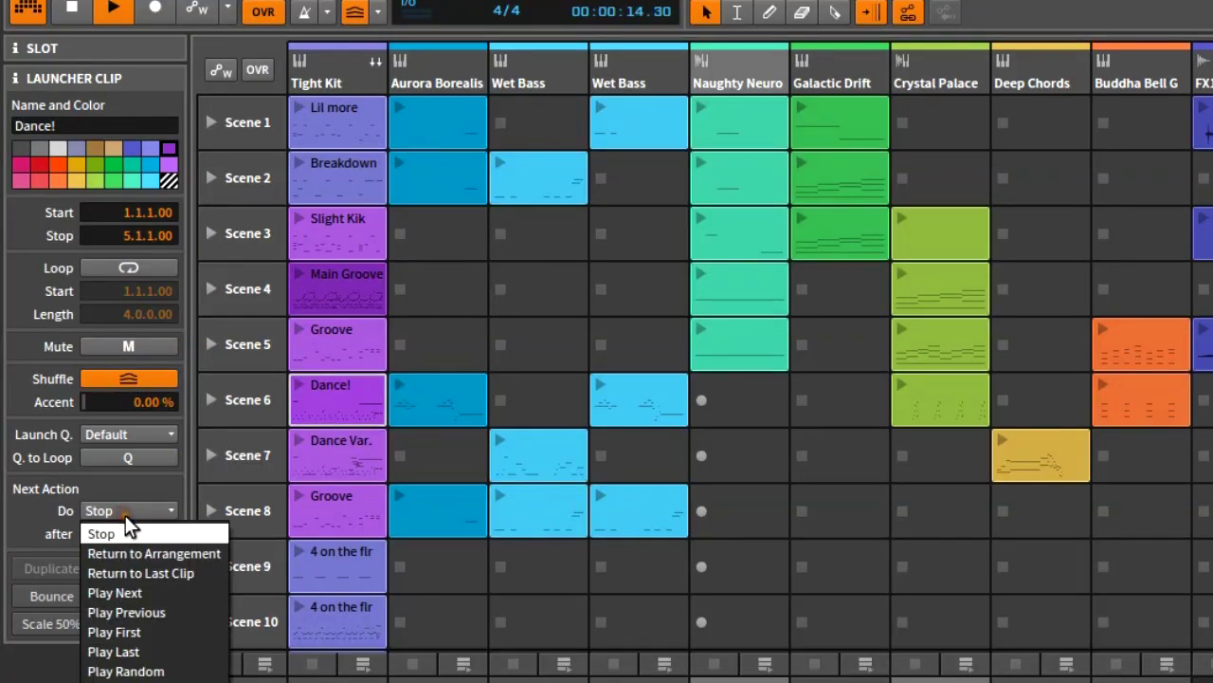
left_click(163, 670)
left_click(300, 385)
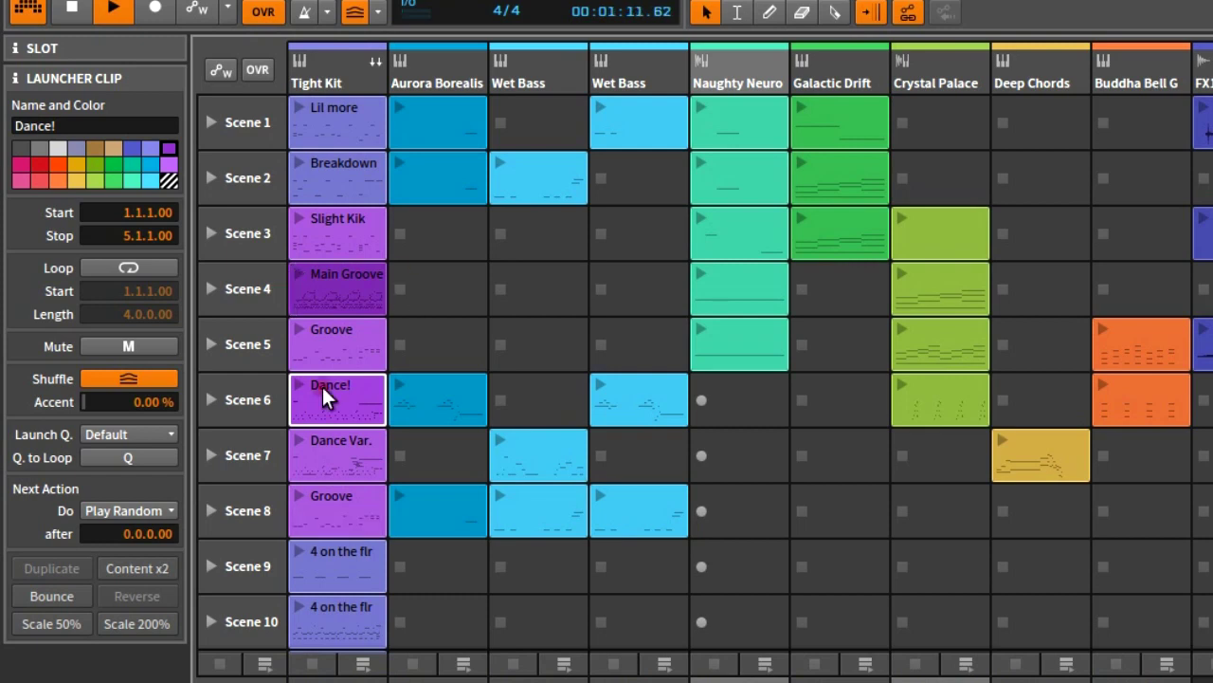
left_click(126, 511)
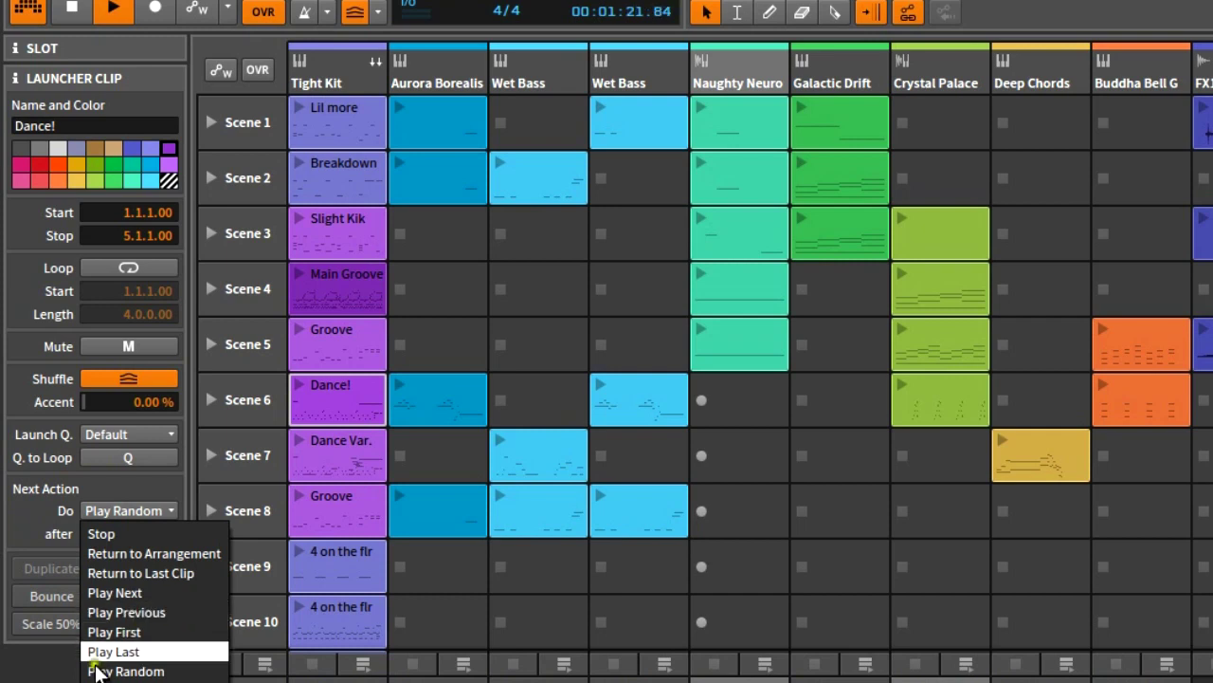
left_click(48, 675)
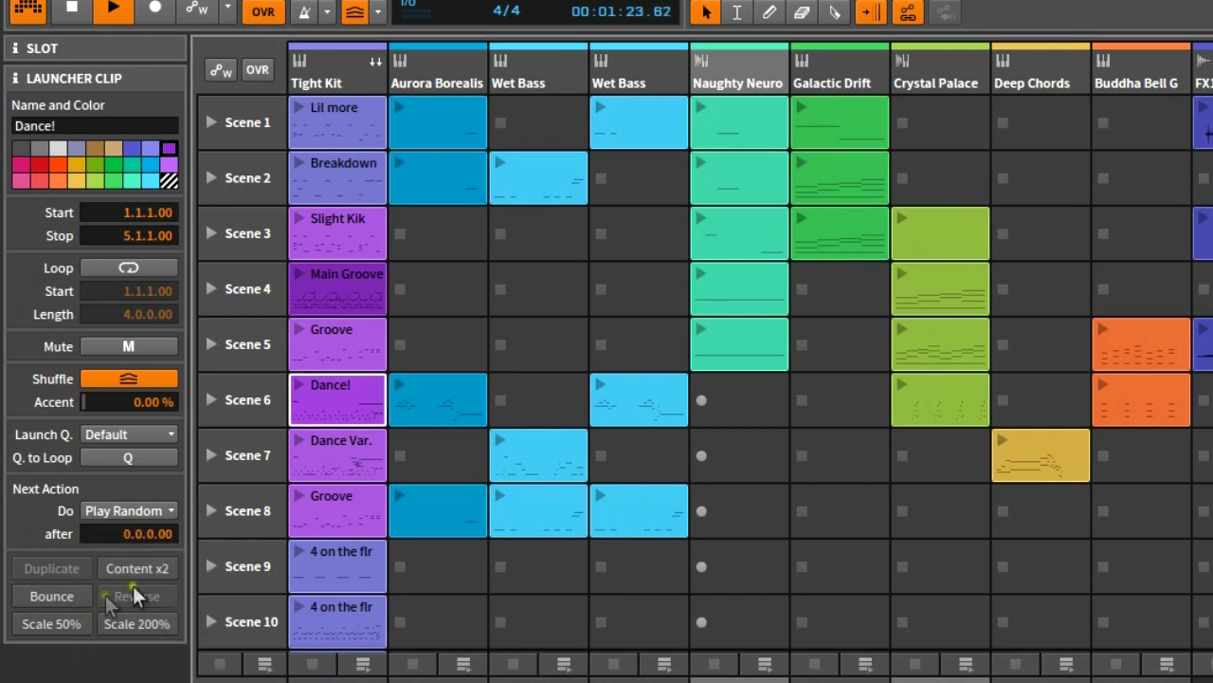
left_click(77, 666)
- Bounce the Dance! clip to audio and undo the bounce
left_click(50, 594)
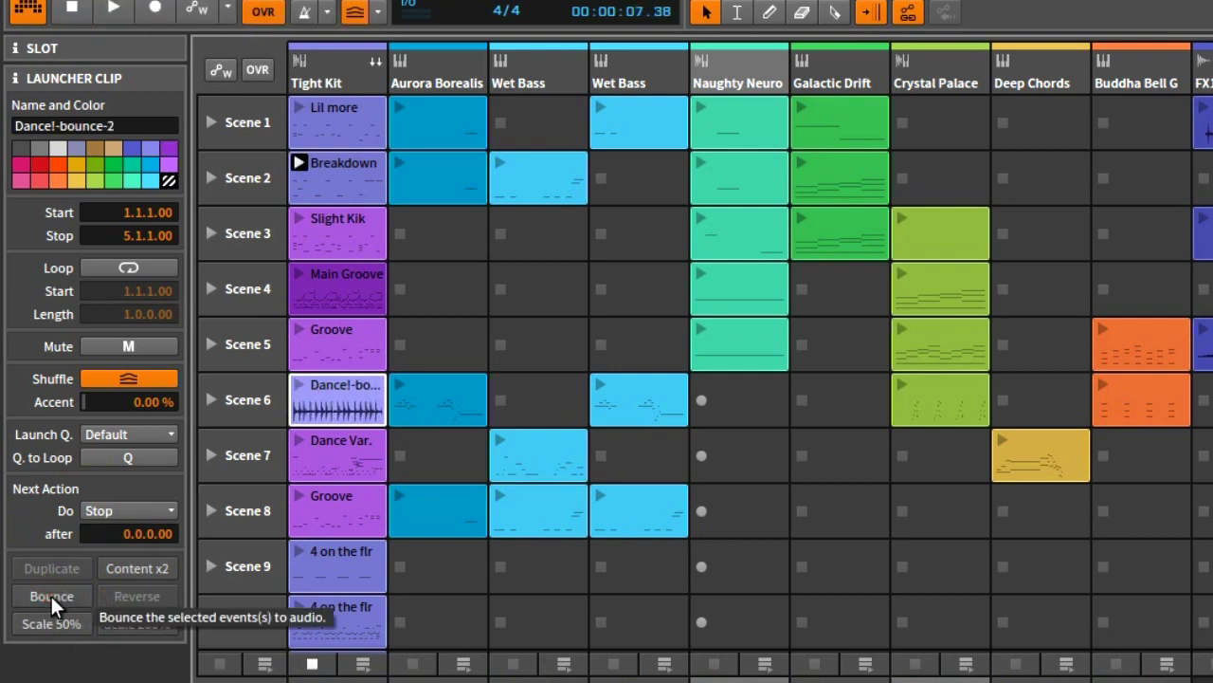
key("ctrl+z")
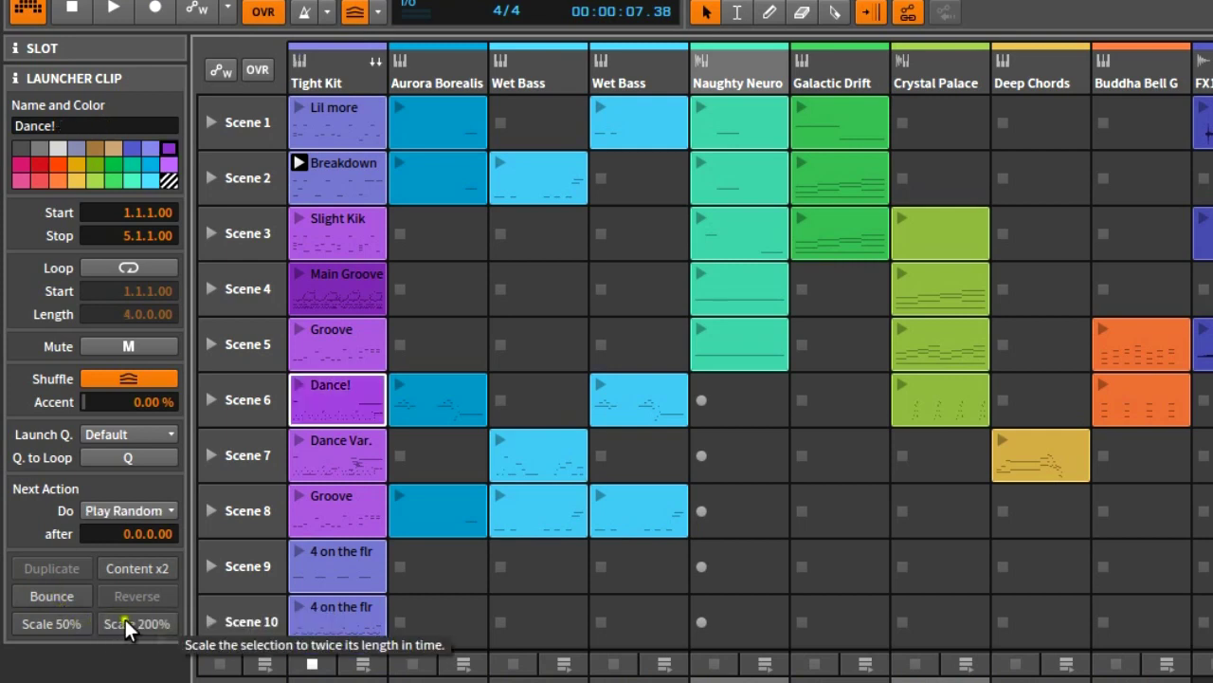
- Scale the Dance! clip's content to 50% of its length and back up by 200%, trying both scalings
left_click(66, 625)
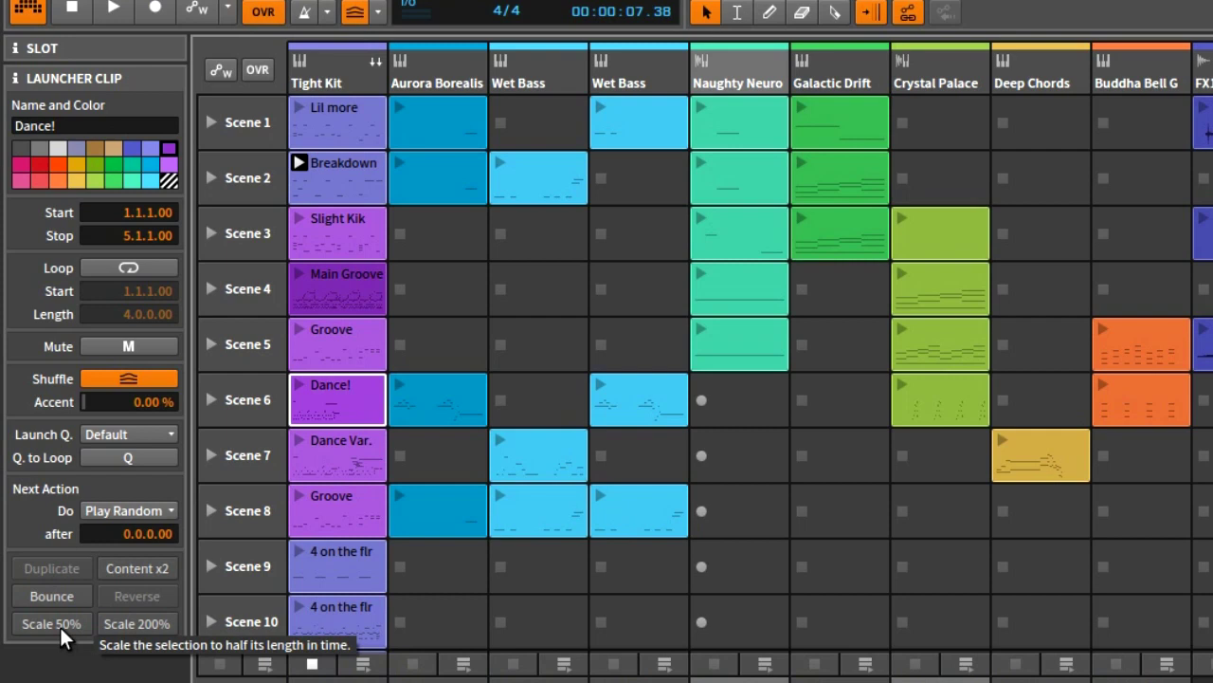
left_click(131, 629)
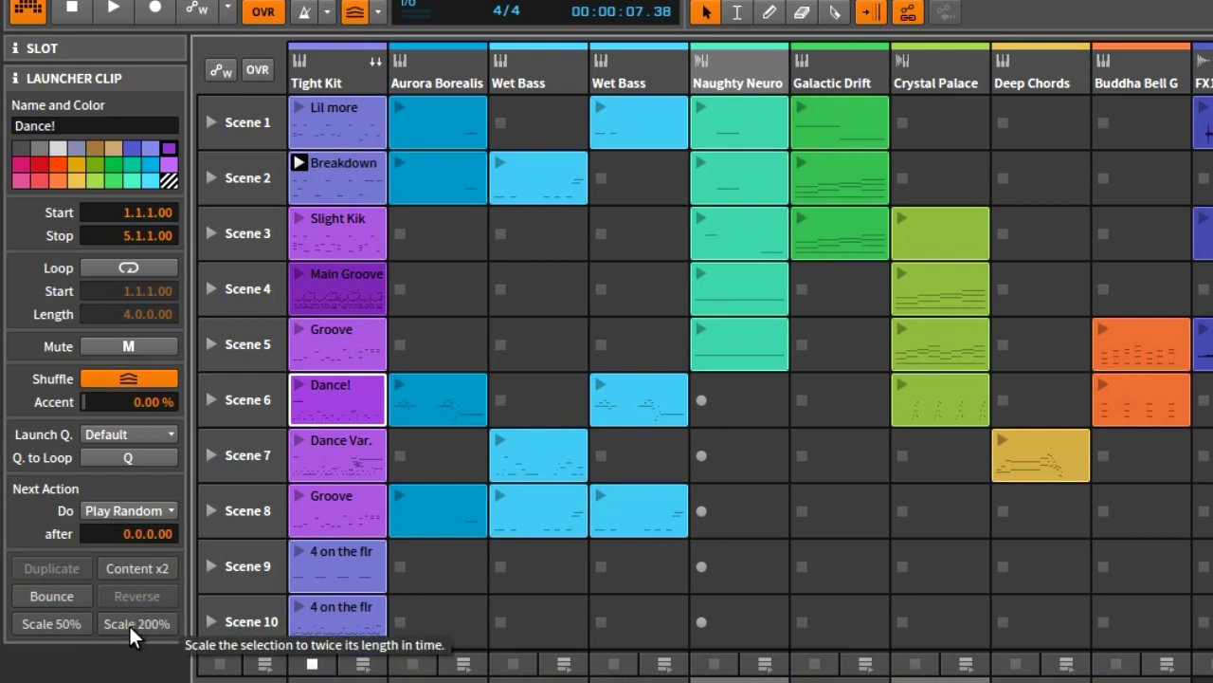
left_click(92, 621)
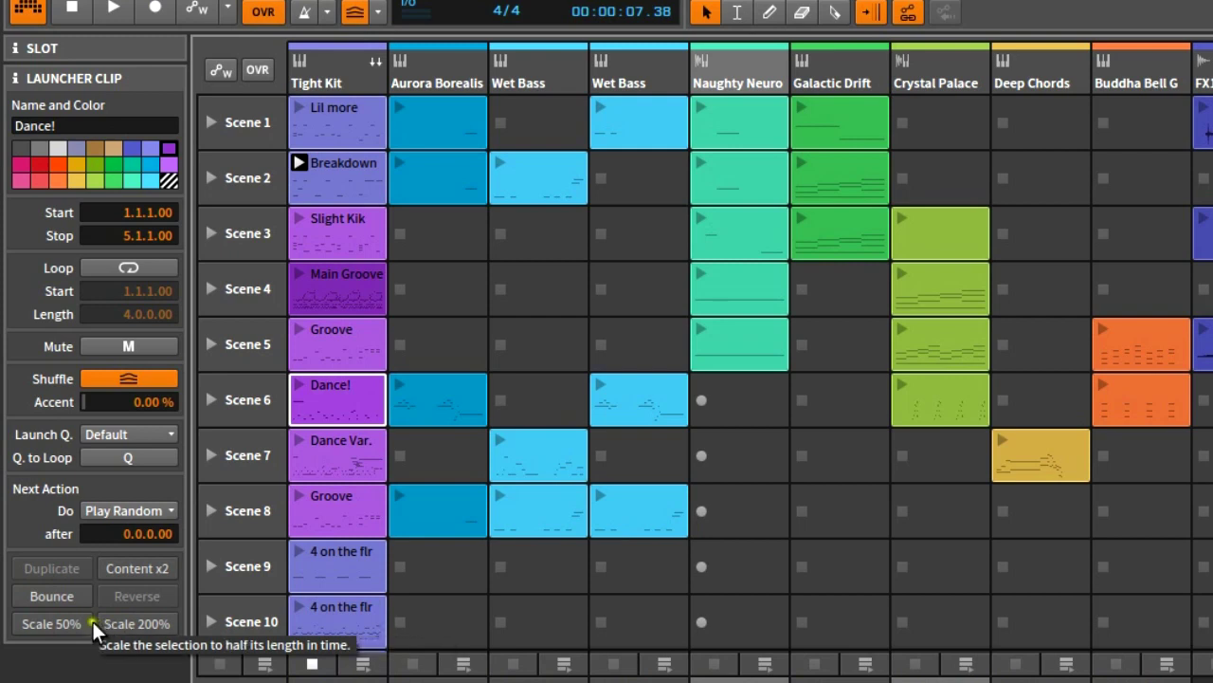
left_click(128, 619)
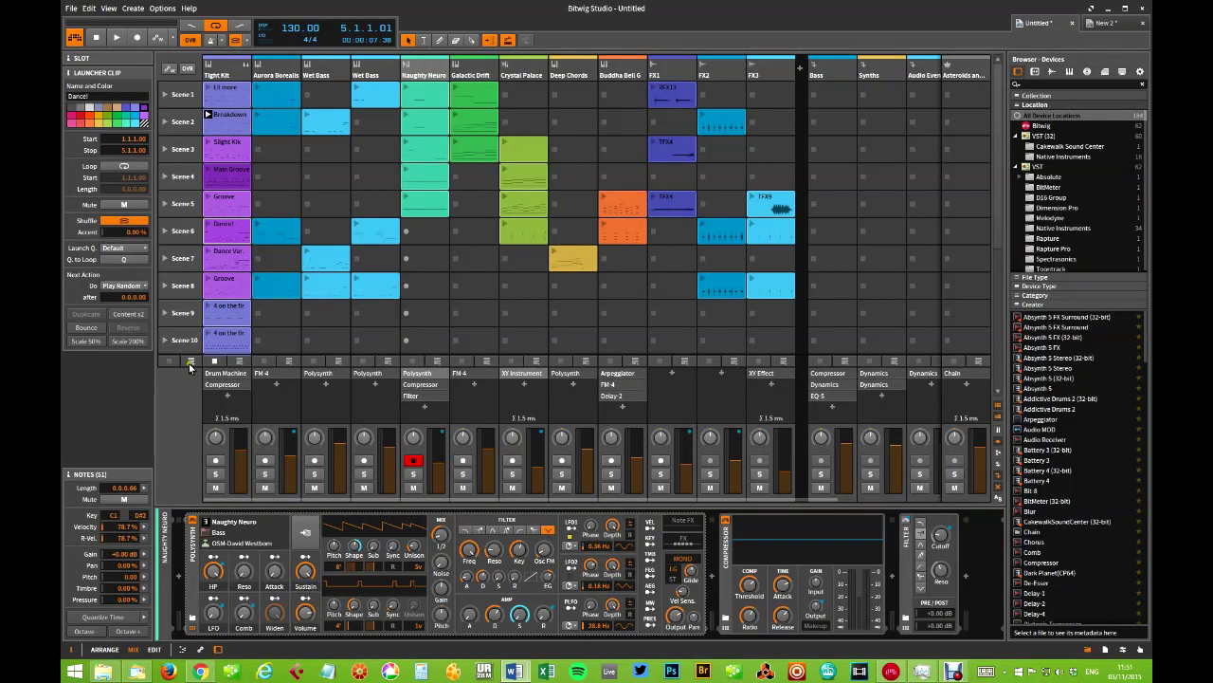
- Return all tracks to arrangement playback and play the song in the arrange layout
left_click(191, 362)
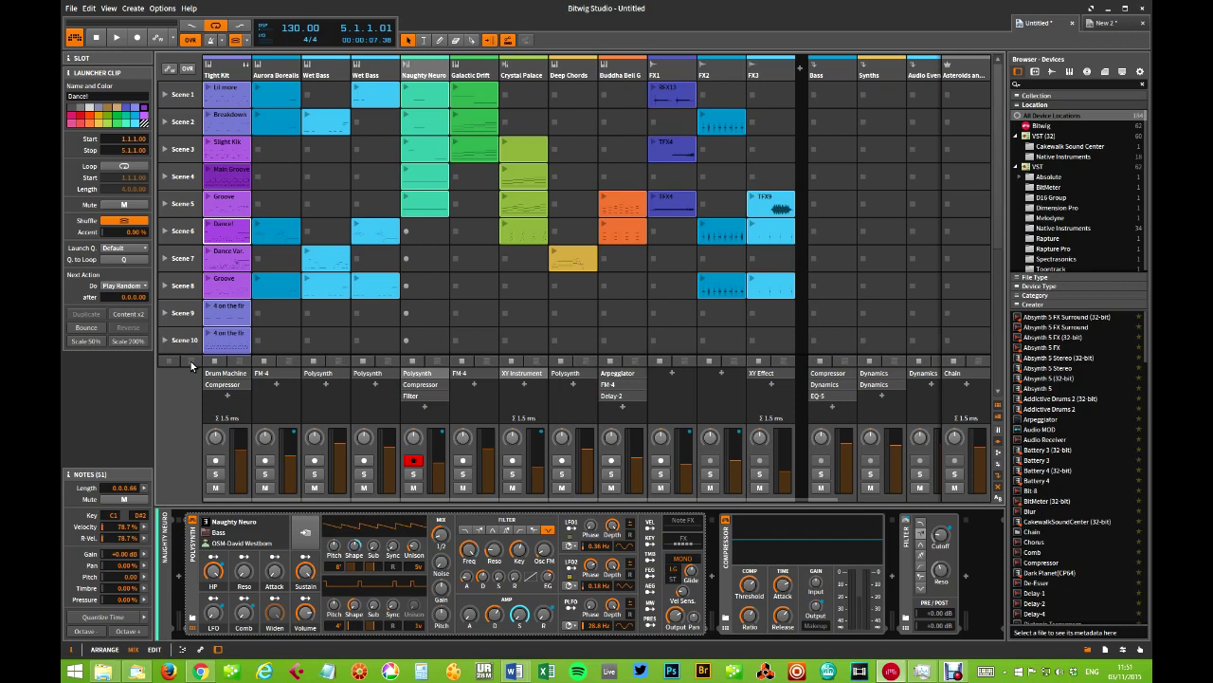
left_click(106, 649)
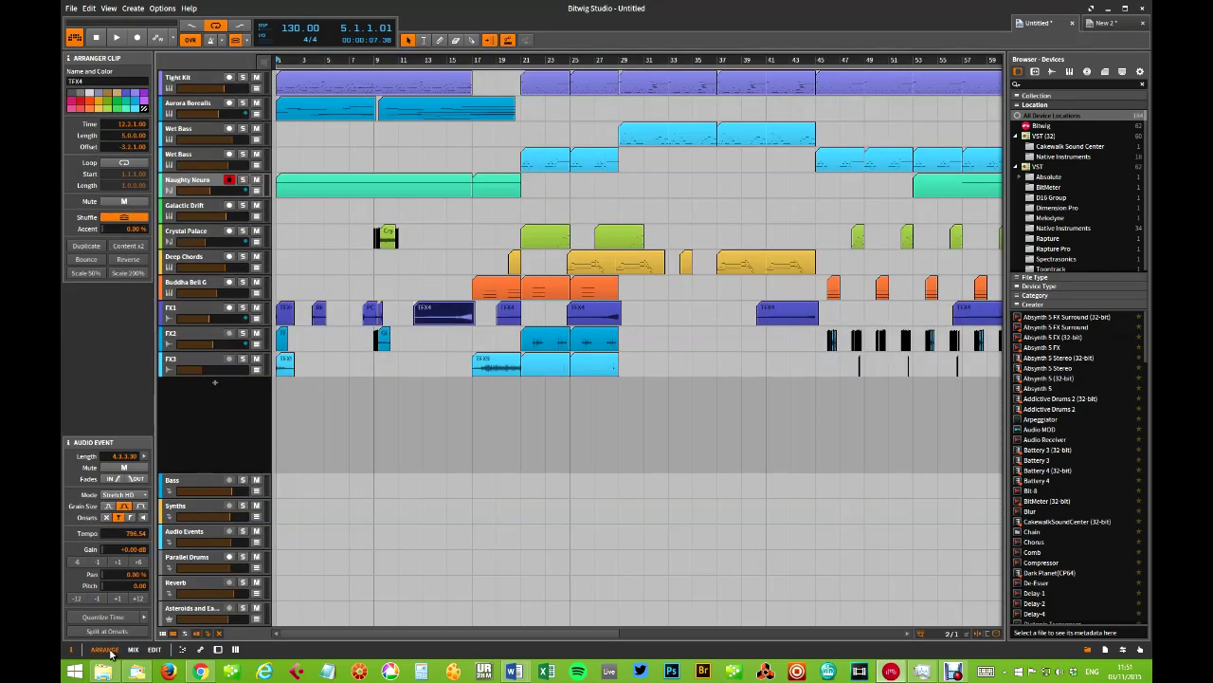
left_click(117, 38)
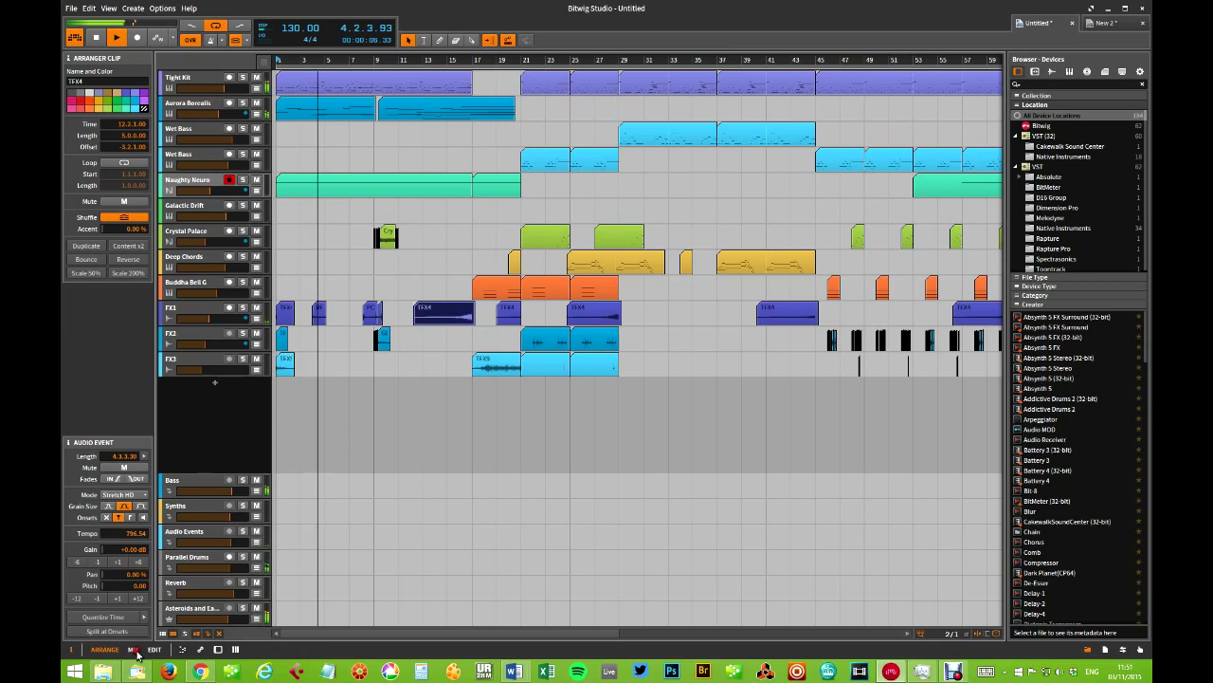
- Launch Scene 9 from the mix layout and check its effect on the tracks in the arrange layout
left_click(134, 649)
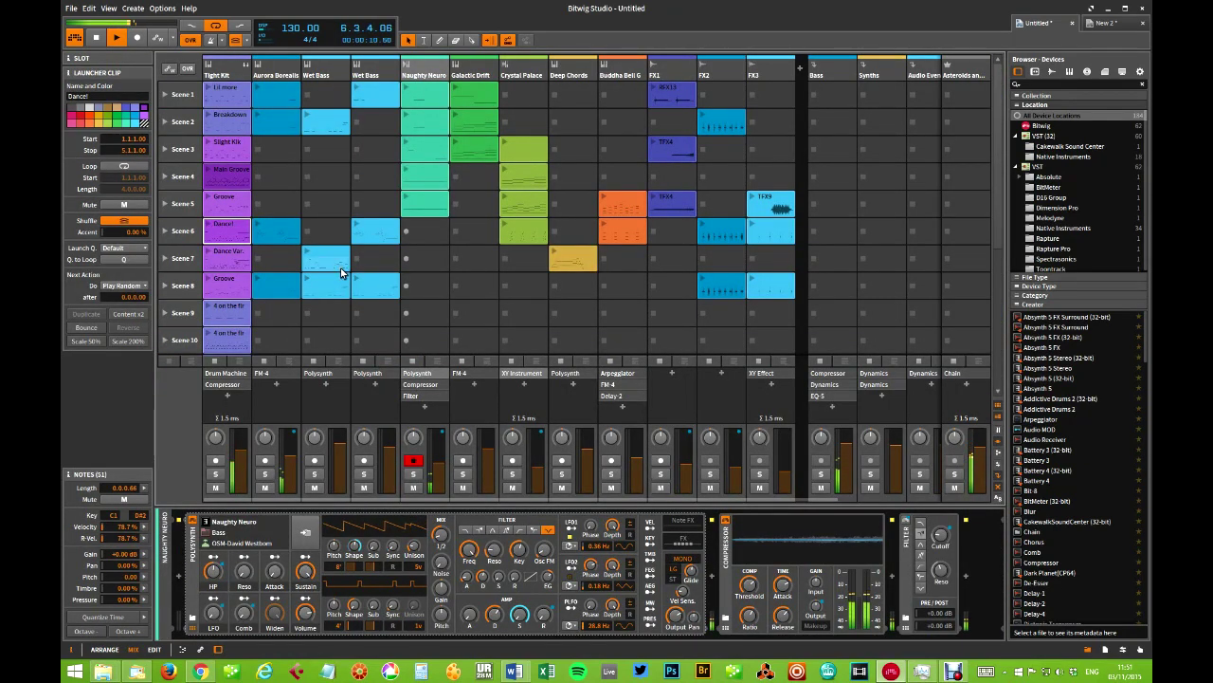
left_click(265, 106)
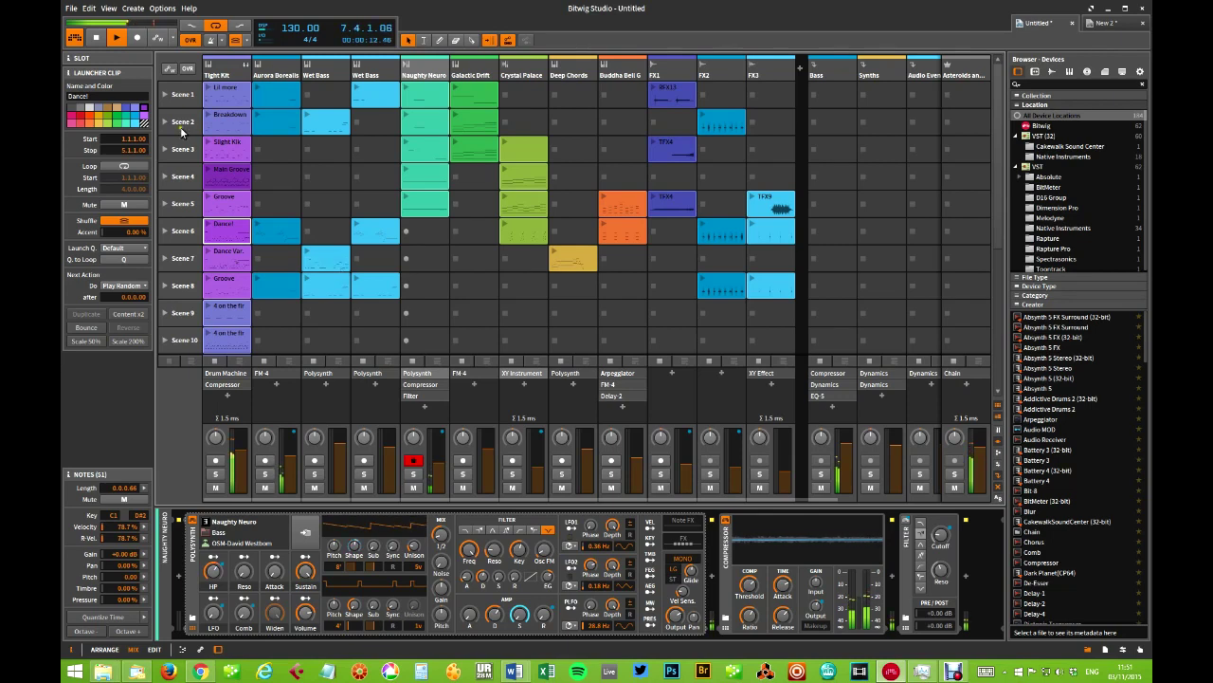
left_click(166, 314)
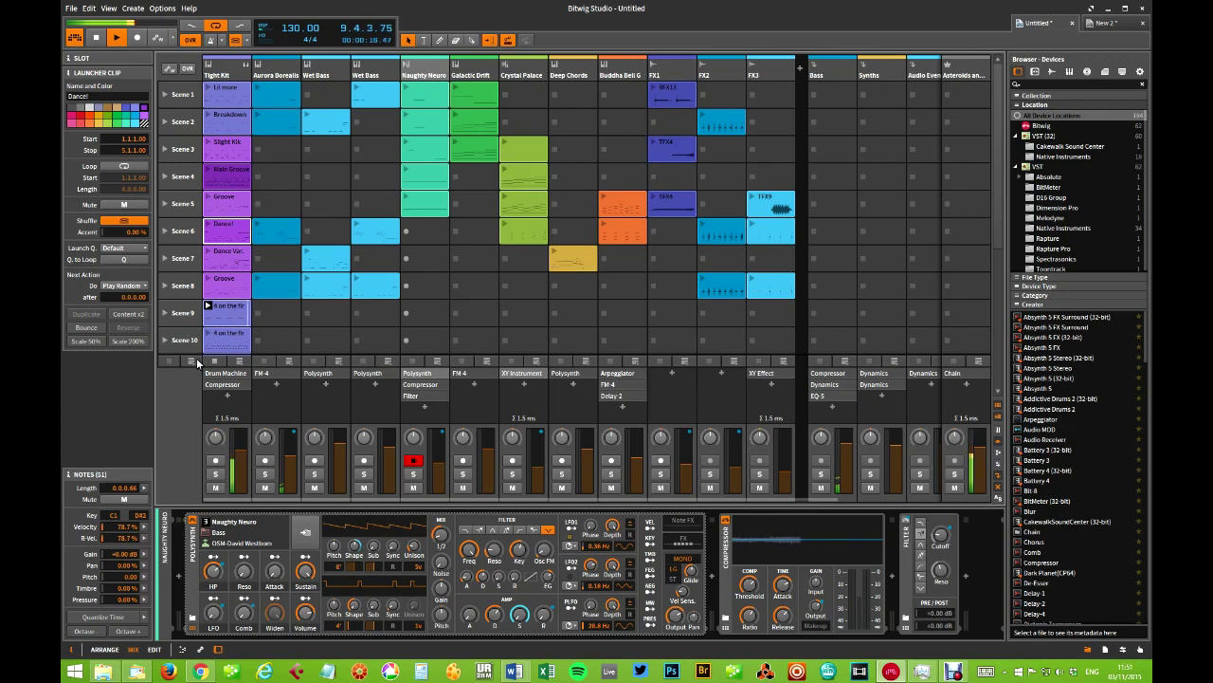
left_click(104, 649)
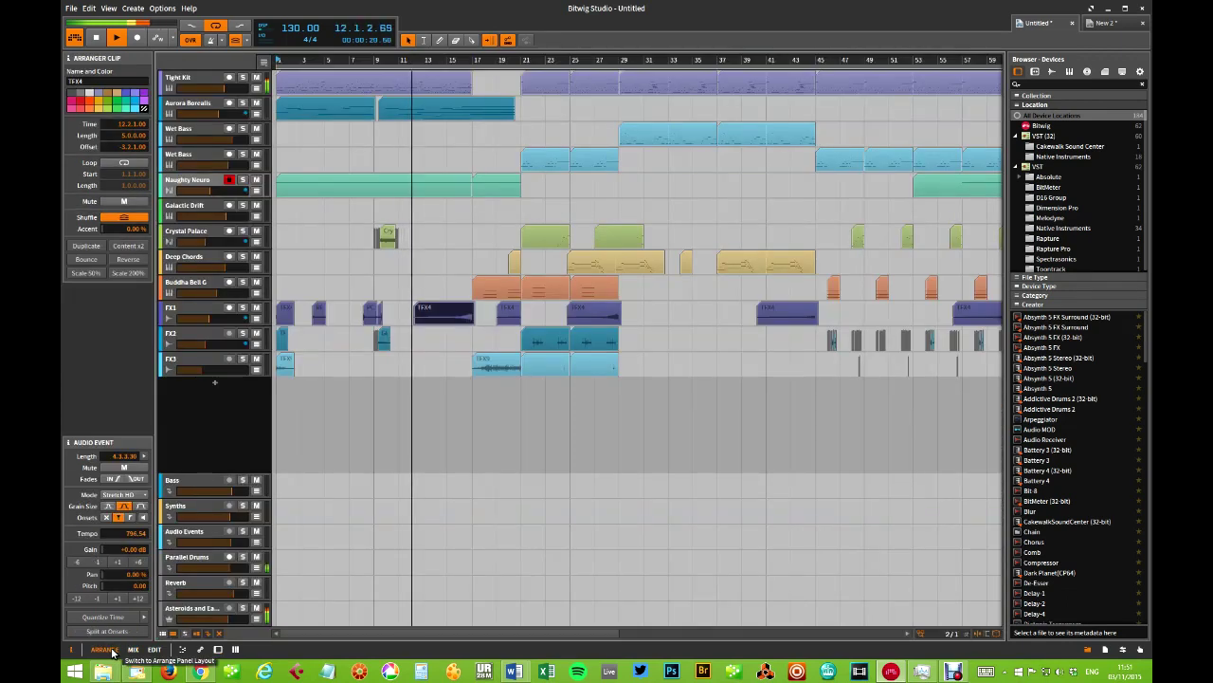
- Launch Scene 6 from the mix layout, return all tracks to arrangement playback, and check the arranger before going back to the mix layout
left_click(133, 649)
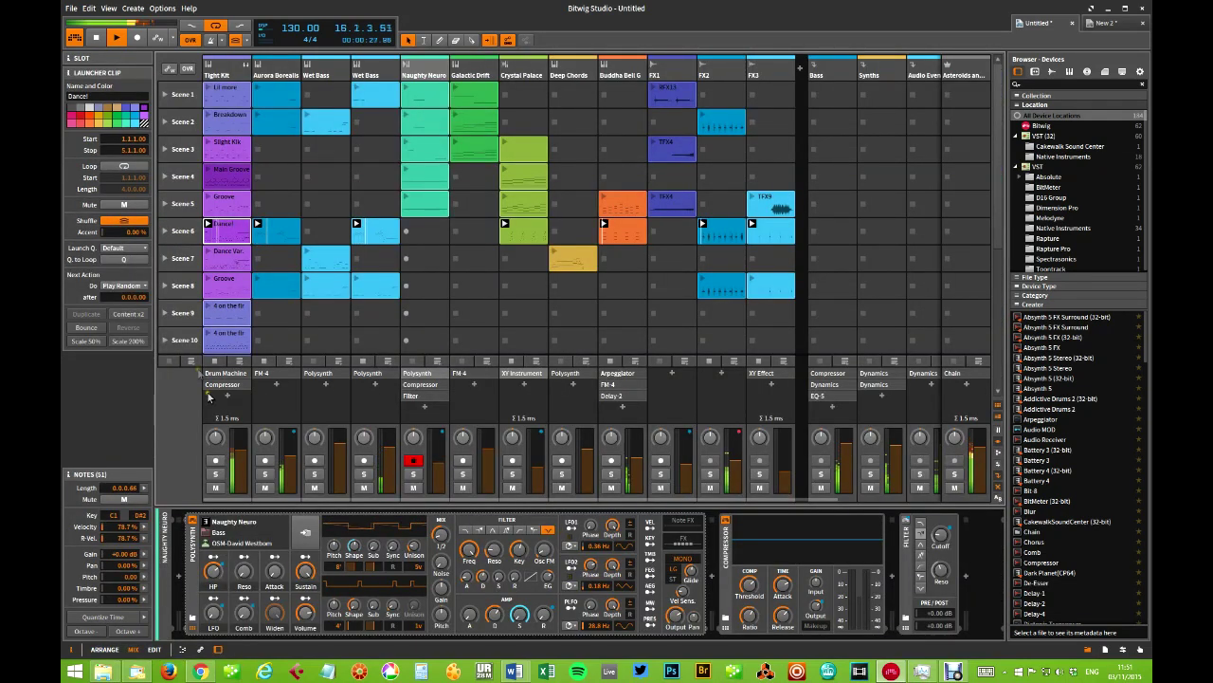
left_click(190, 364)
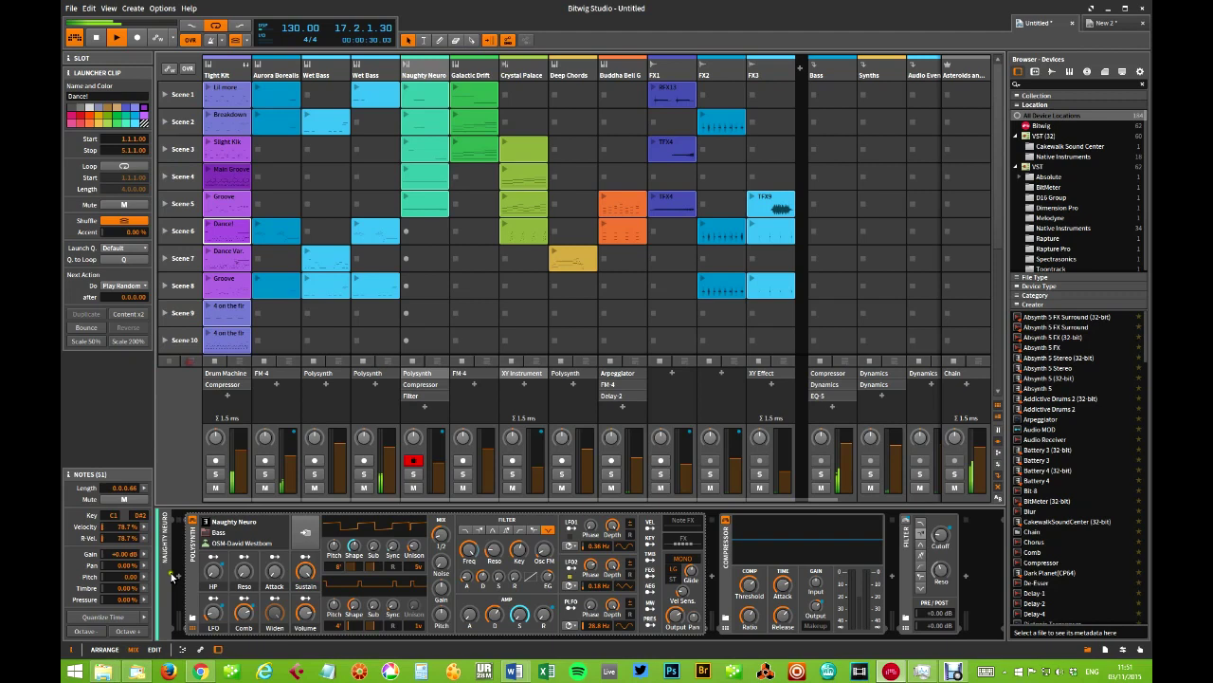
left_click(104, 649)
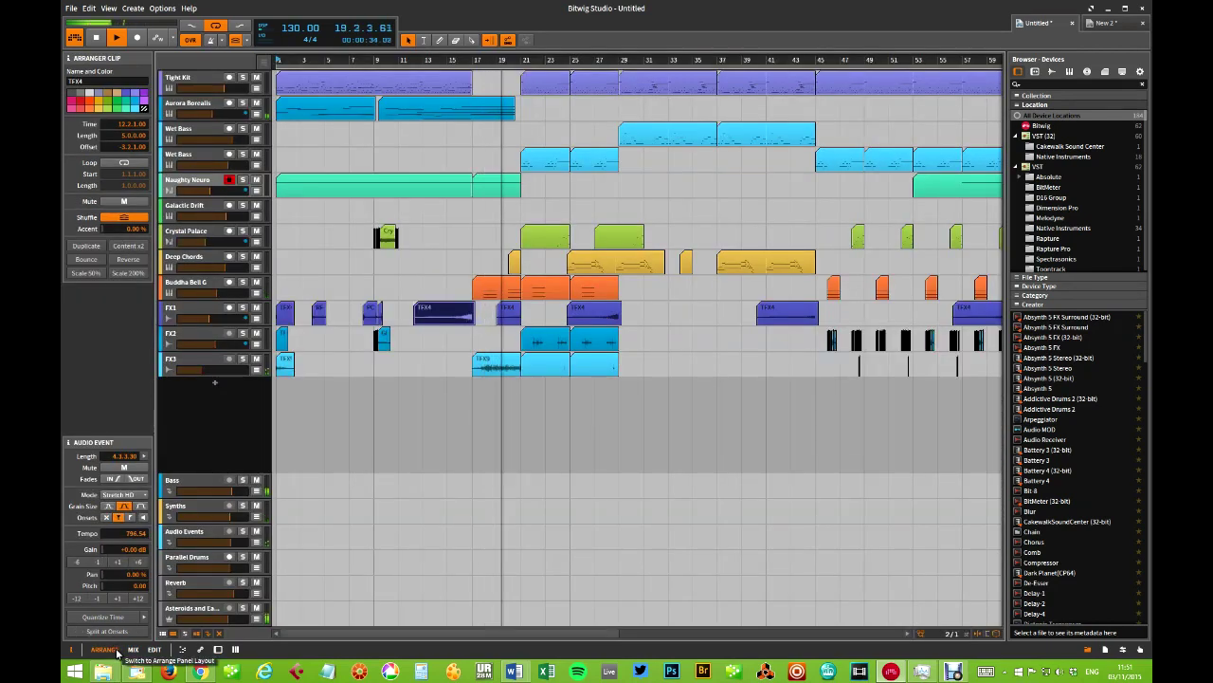
left_click(134, 650)
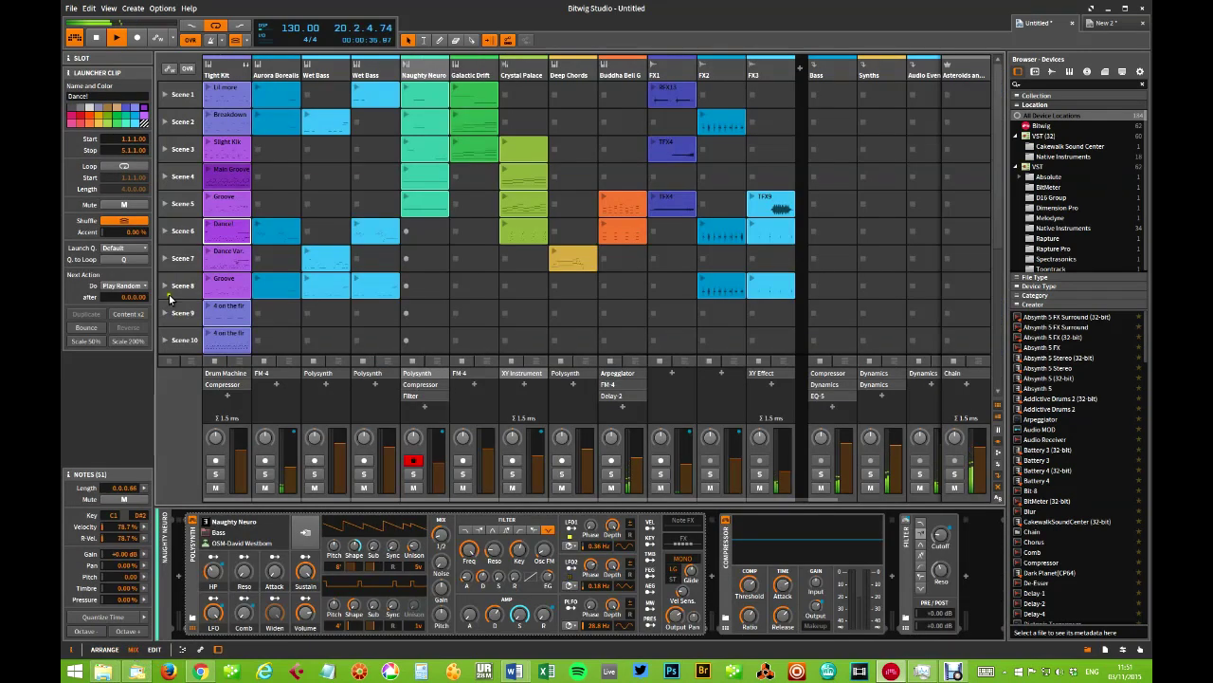